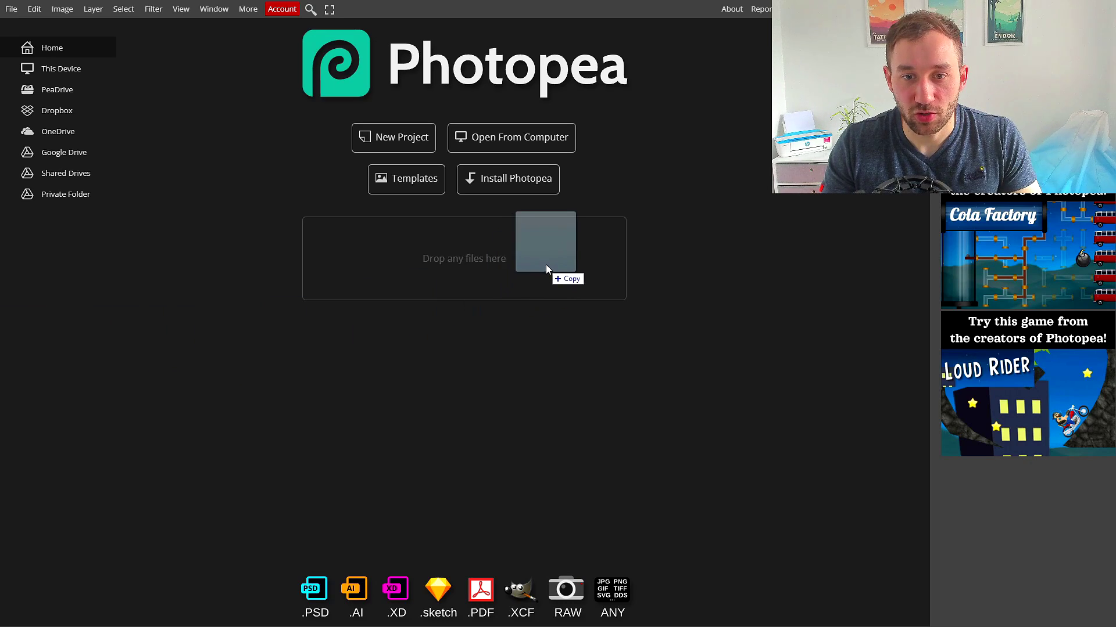
- Open the avocado character image file
left_click_drag(545, 264, 500, 259)
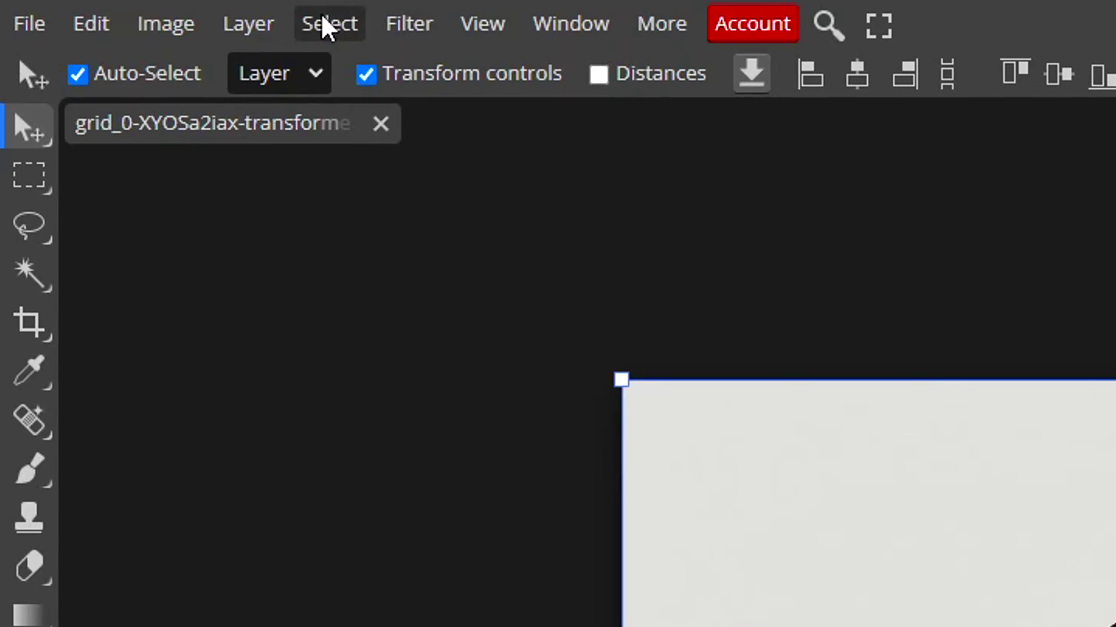
- Try removing the avocado image's background automatically with Remove BG
left_click(326, 25)
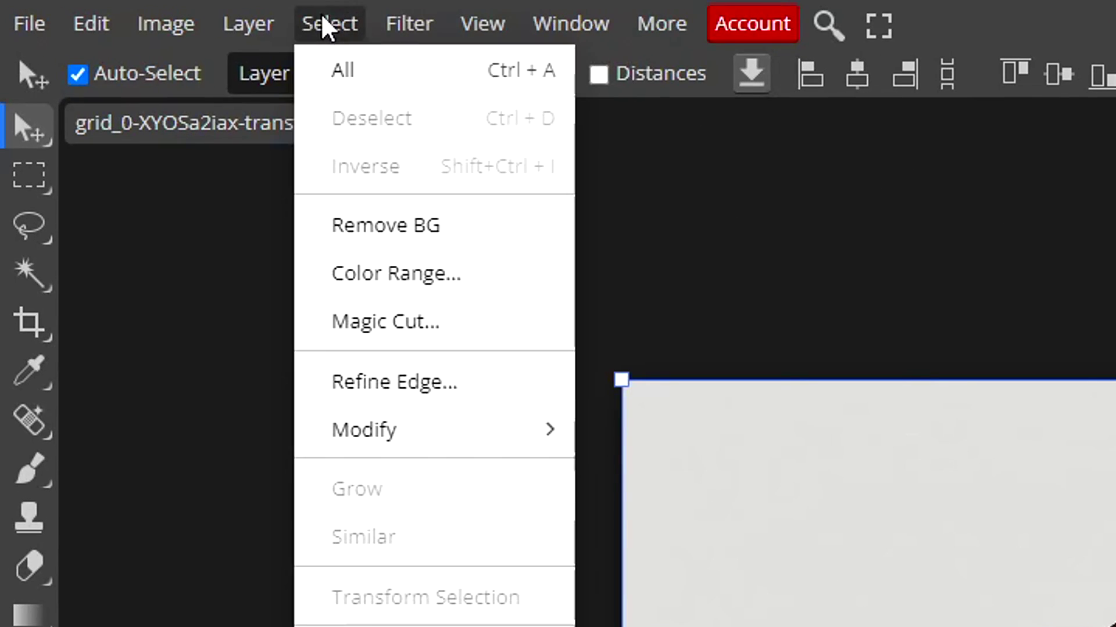
left_click(383, 226)
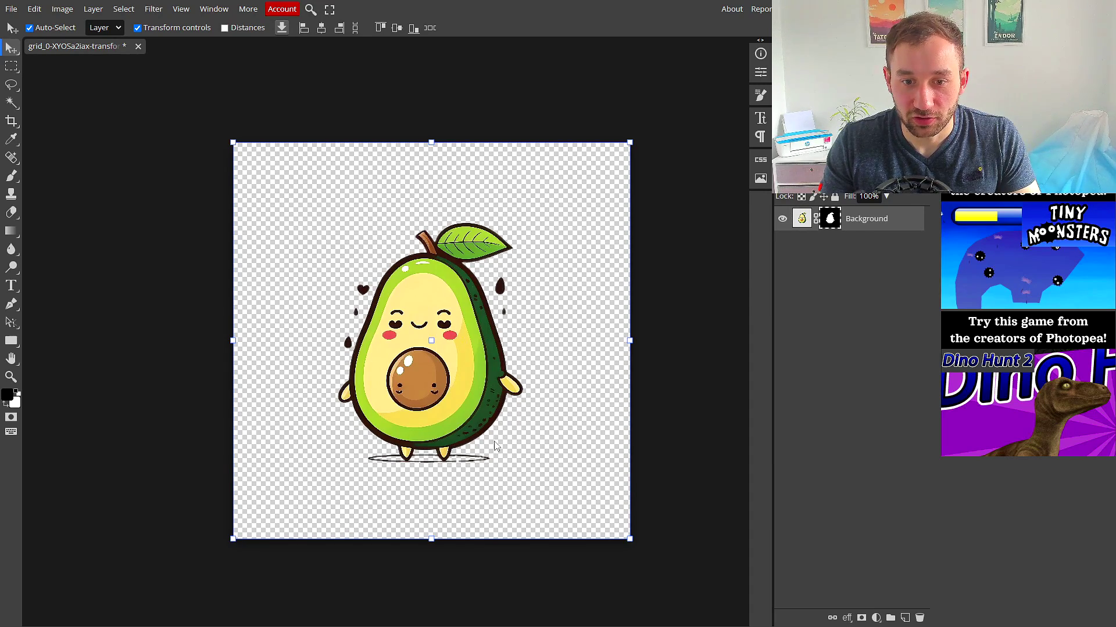
- Examine the cutout's edges around the ground shadow and body outline, and undo the automatic background removal
scroll(486, 459, "up", 8)
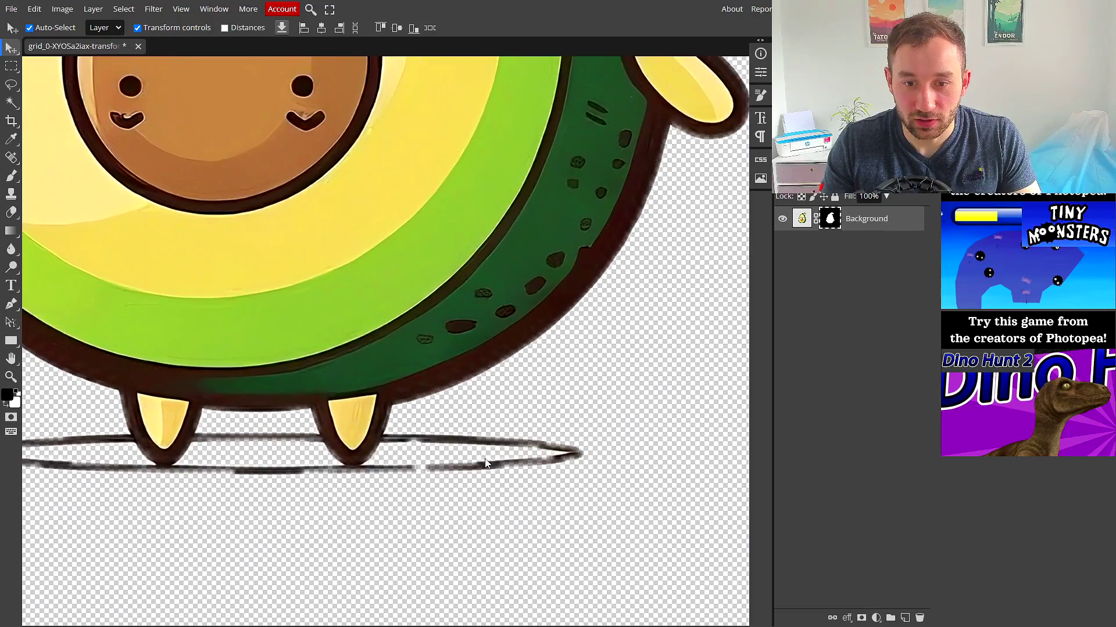
scroll(155, 504, "up", 5)
scroll(187, 470, "down", 10)
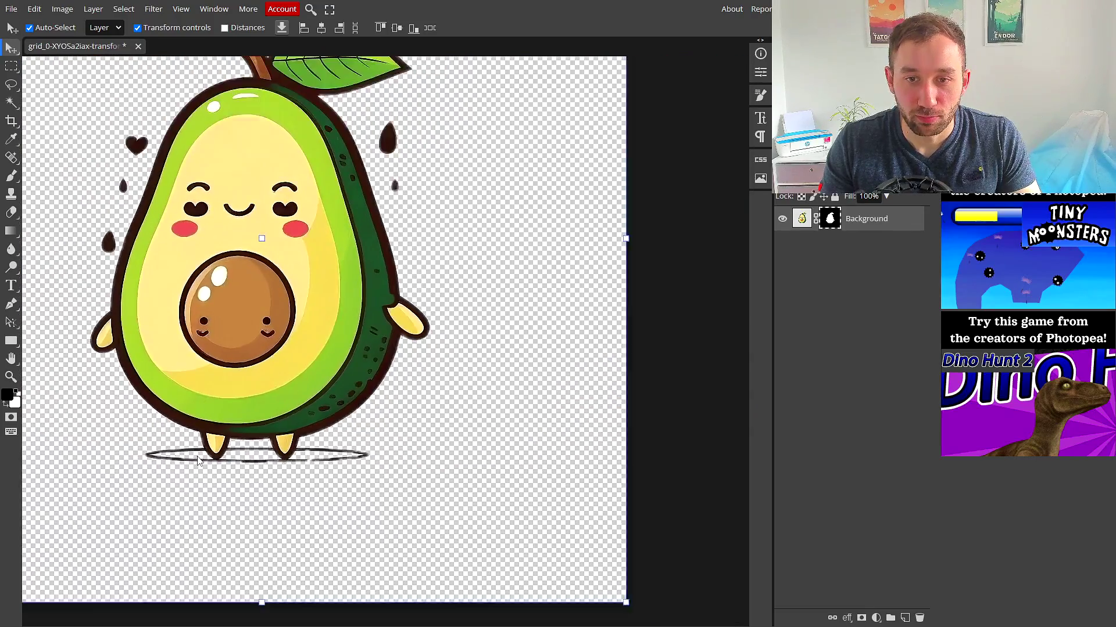
left_click_drag(225, 181, 277, 243)
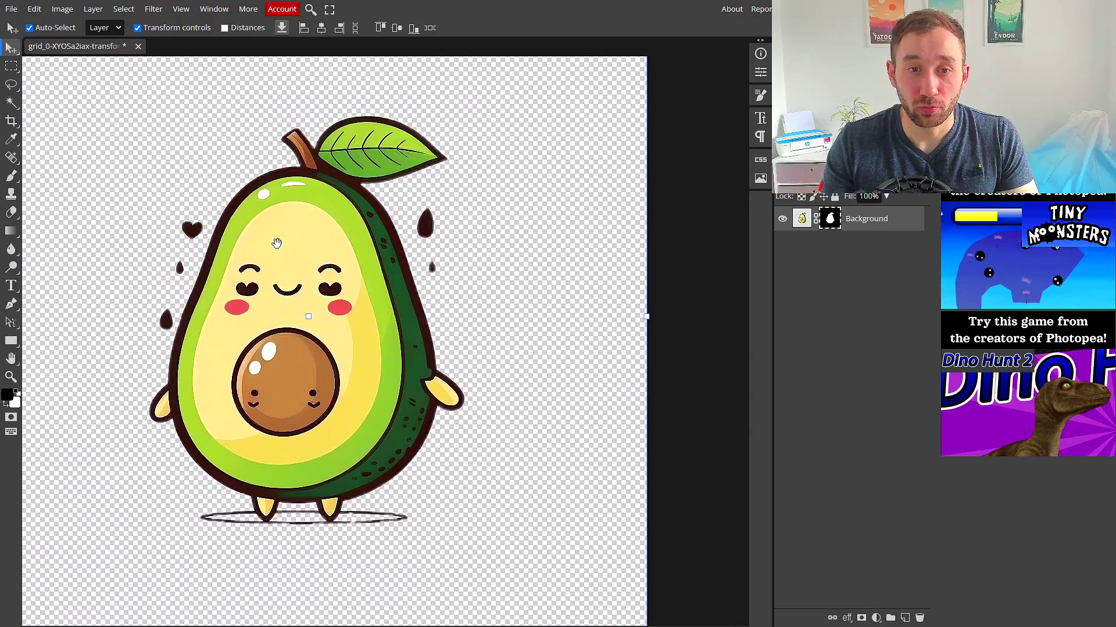
scroll(356, 271, "up", 8)
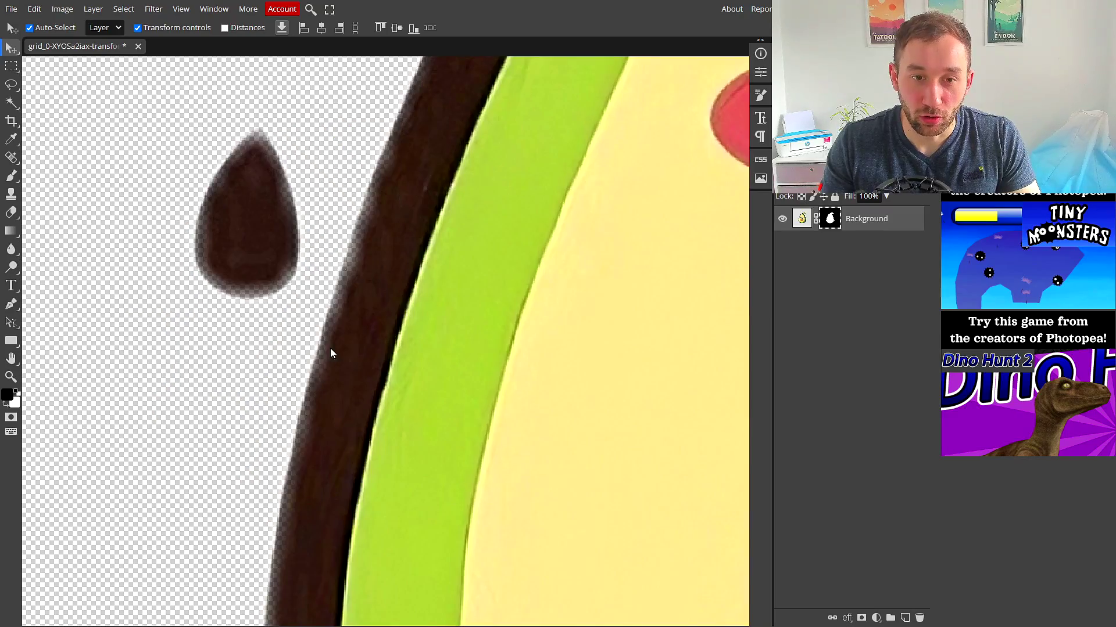
scroll(323, 334, "up", 1)
scroll(346, 337, "down", 1)
scroll(347, 341, "down", 8)
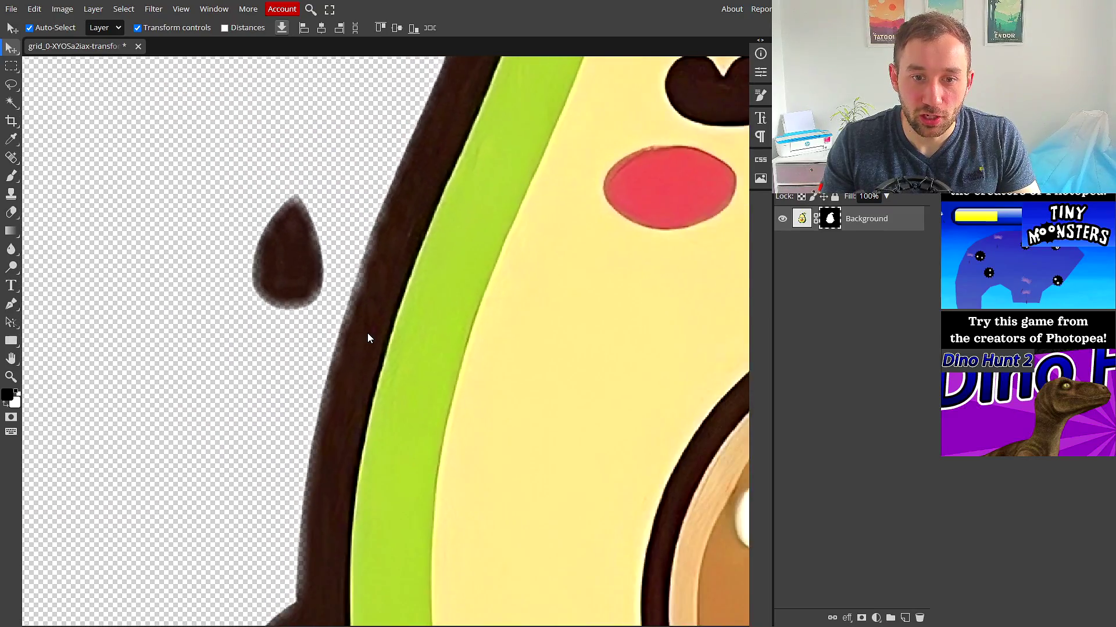
scroll(371, 341, "down", 3)
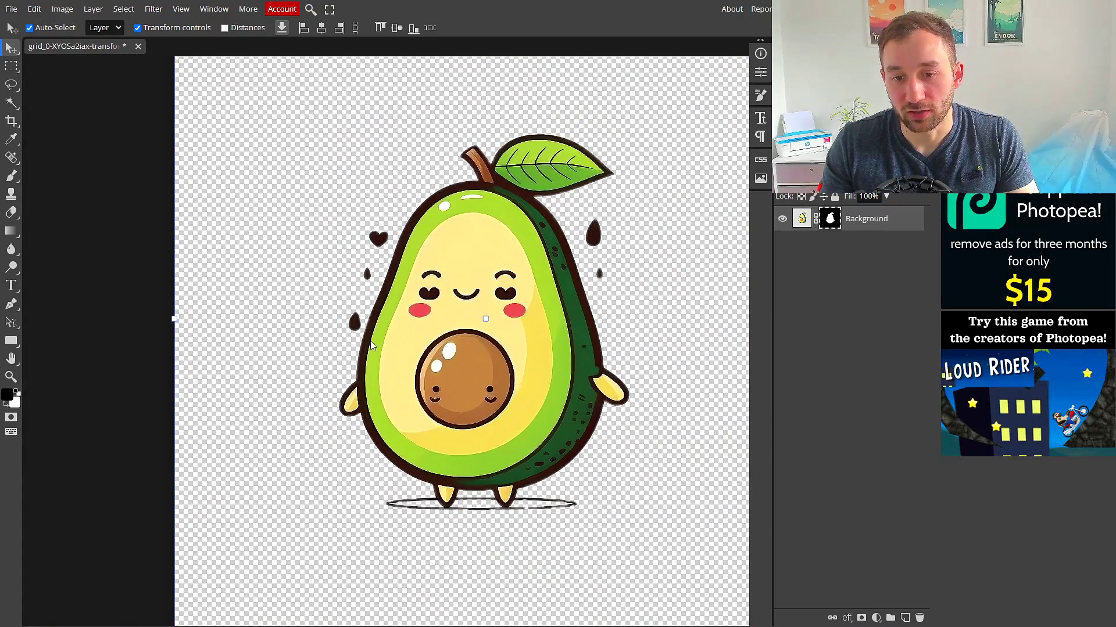
scroll(373, 344, "down", 2)
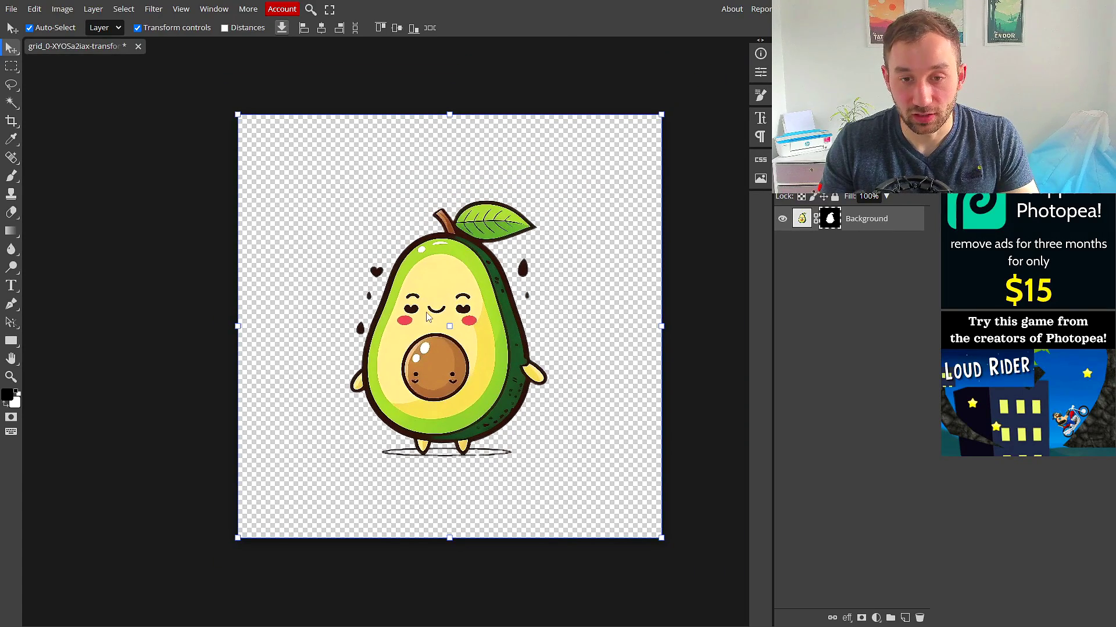
key("ctrl+z")
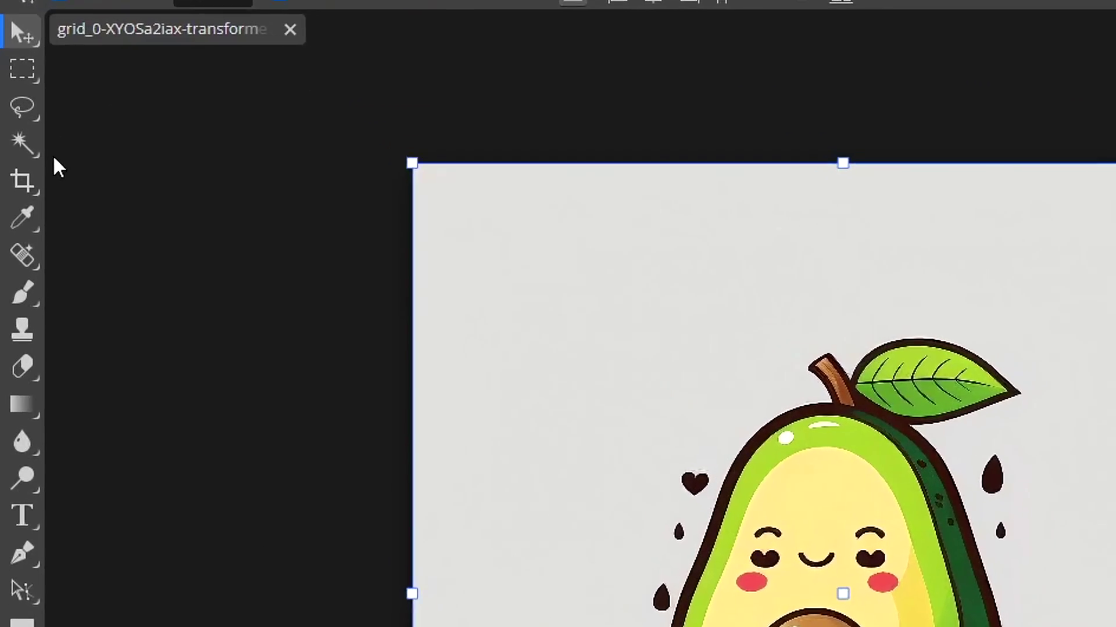
- Select the grey background around the avocado with the Magic Wand at a tolerance of 70
left_click(43, 177)
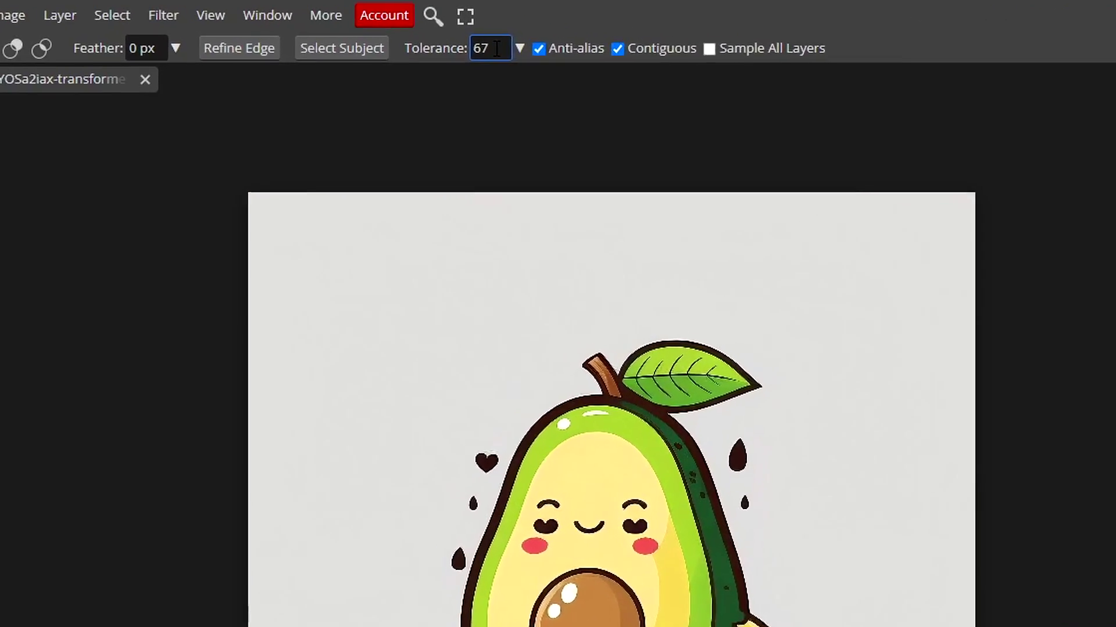
scroll(361, 30, "up", 4)
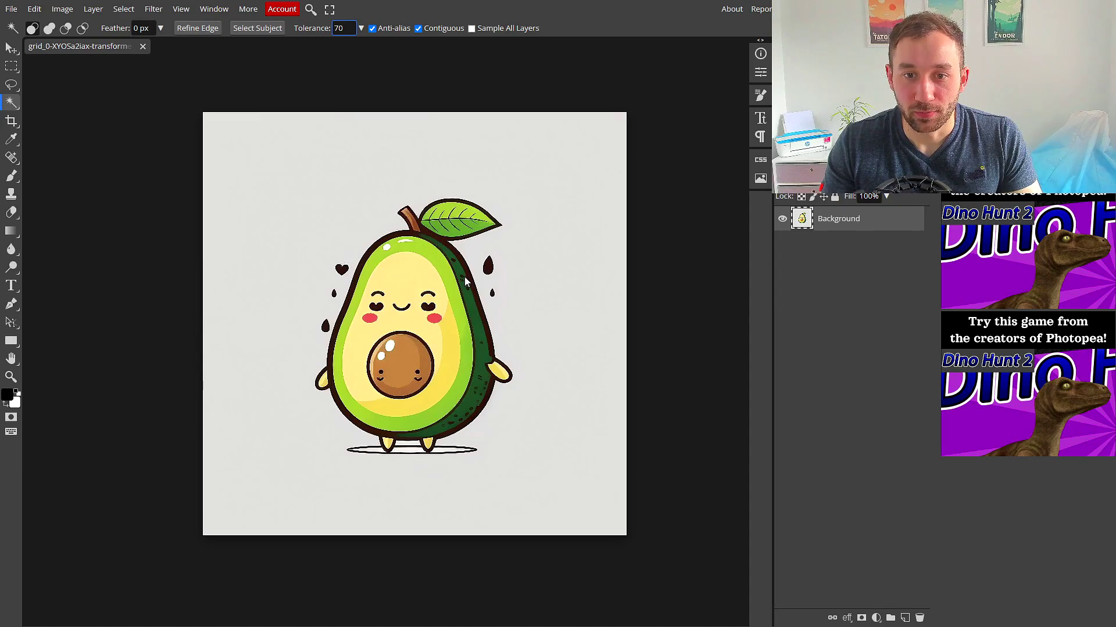
scroll(517, 378, "up", 4)
scroll(517, 378, "down", 3)
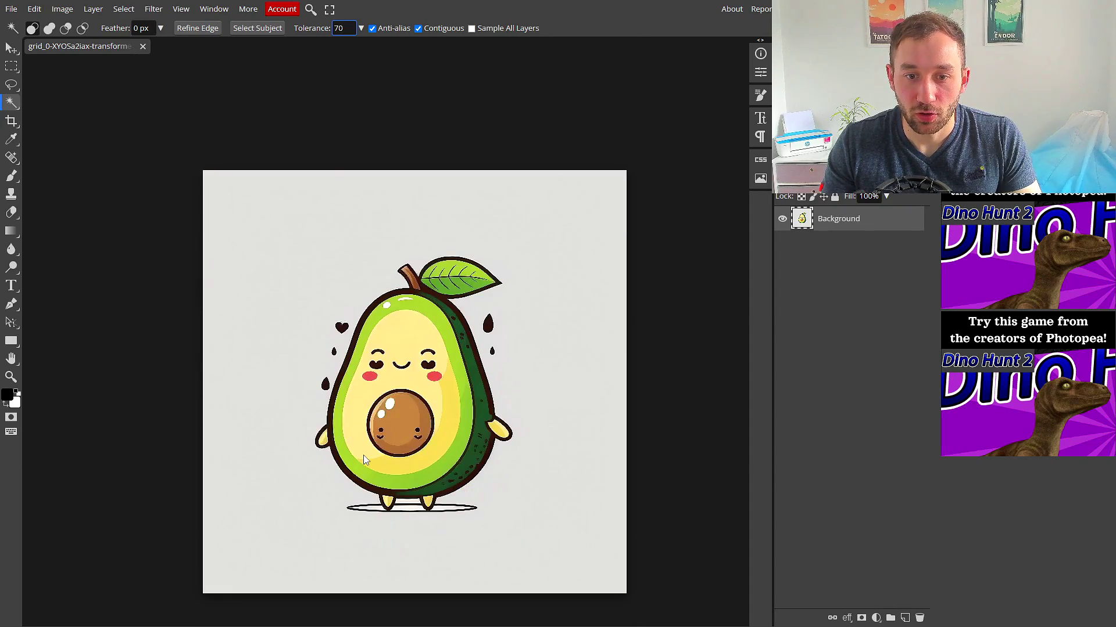
scroll(365, 460, "up", 5)
scroll(490, 253, "down", 3)
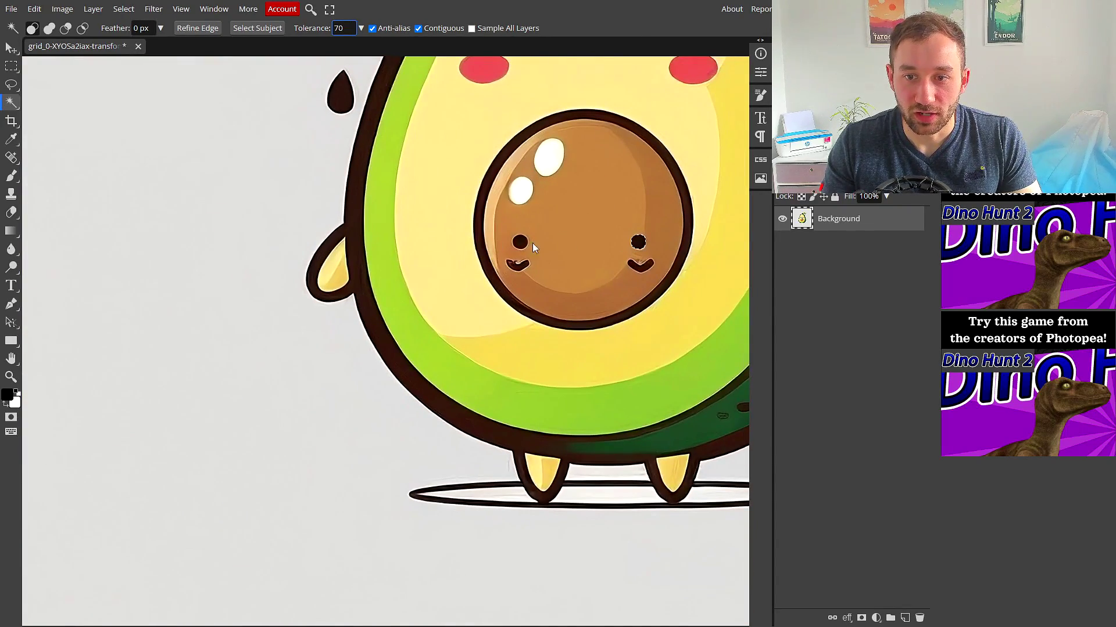
left_click_drag(602, 234, 417, 281)
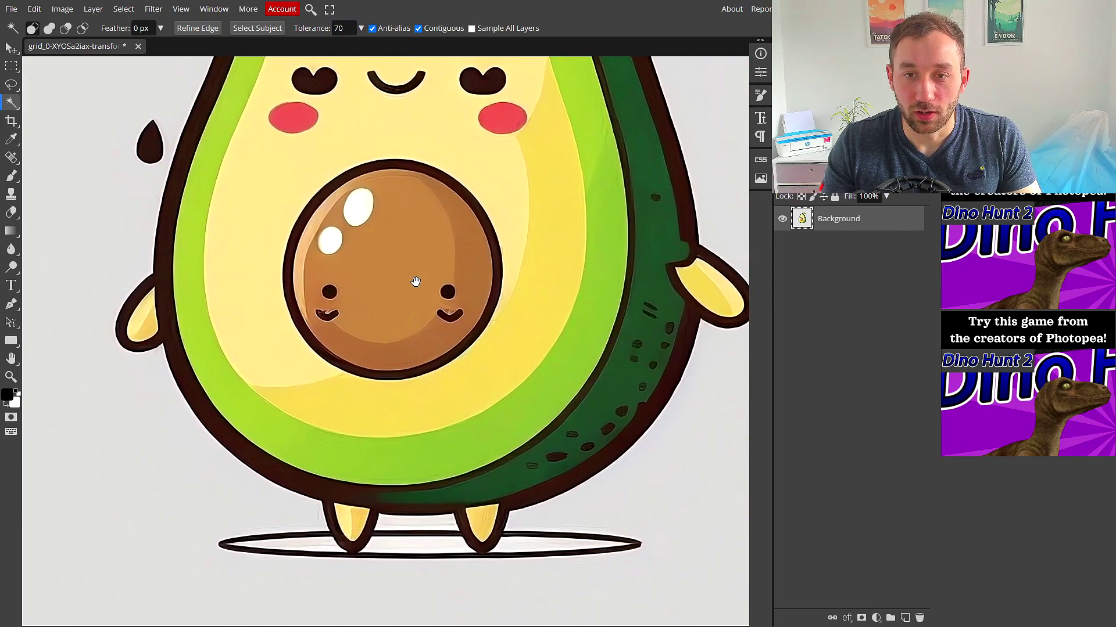
scroll(419, 281, "down", 1)
scroll(420, 281, "down", 3)
scroll(454, 316, "down", 1)
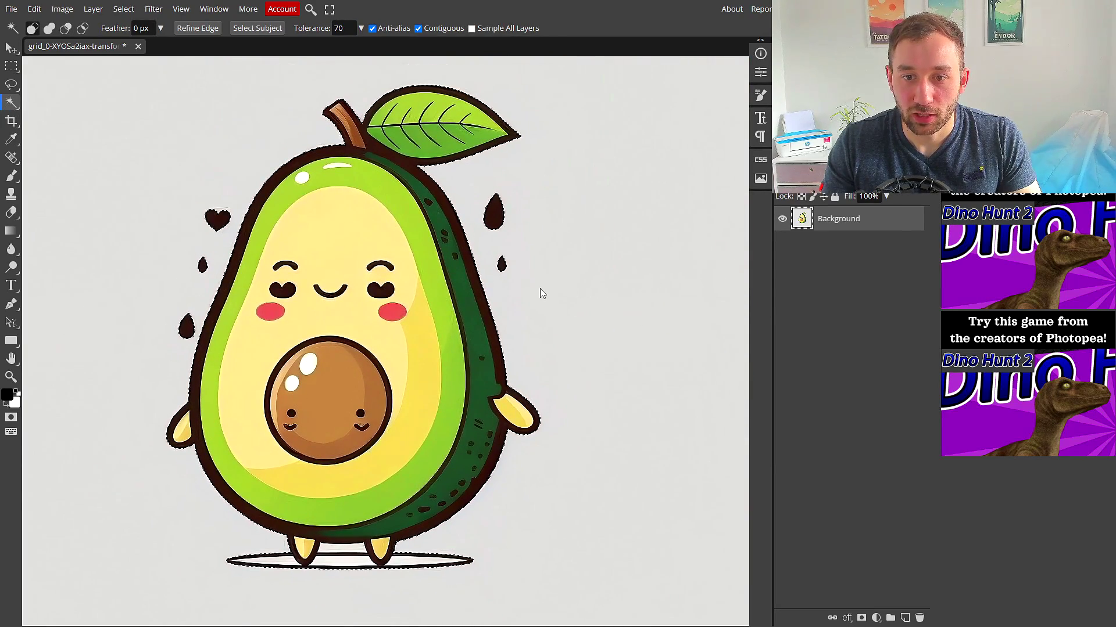
- Add the enclosed background areas between the legs and inside the ground shadow to the selection
scroll(403, 592, "up", 2)
scroll(356, 588, "down", 1)
scroll(366, 583, "up", 4)
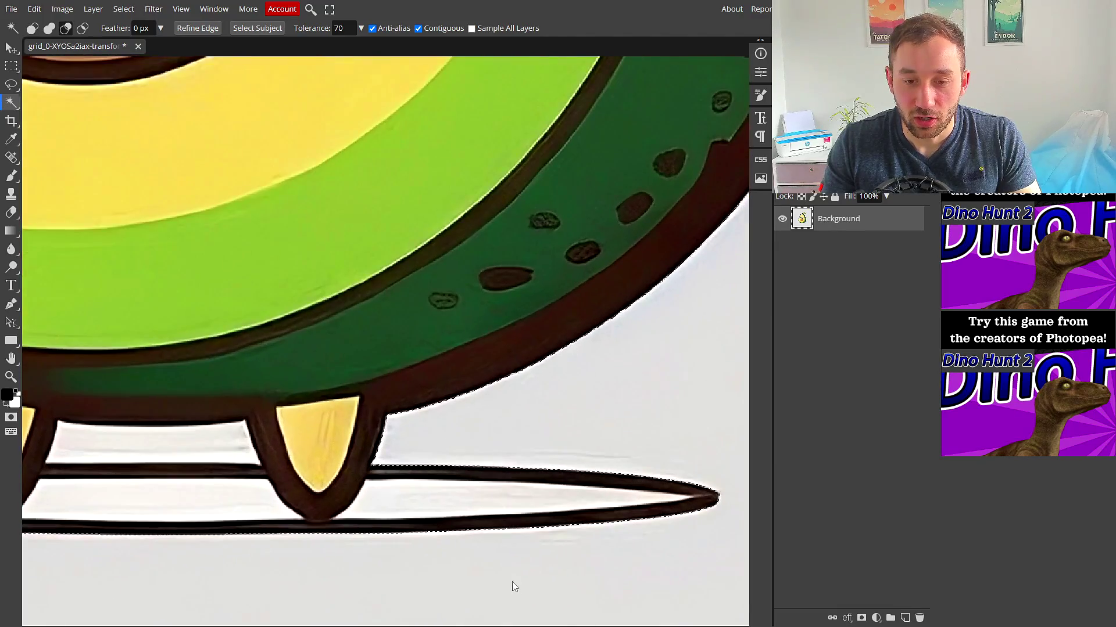
scroll(615, 532, "down", 3)
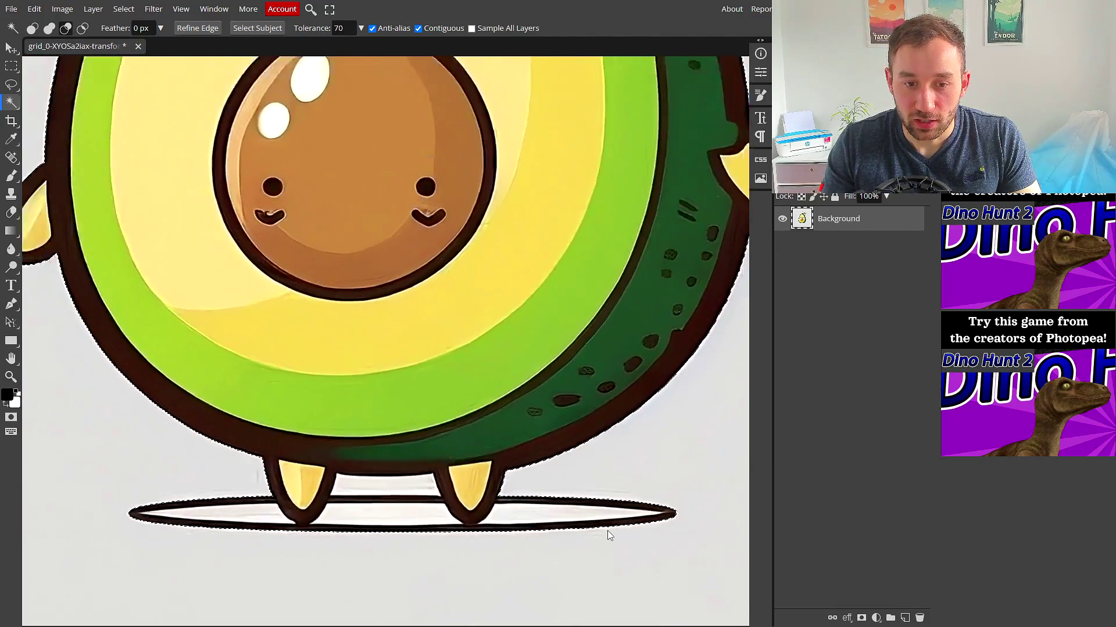
scroll(406, 440, "up", 4)
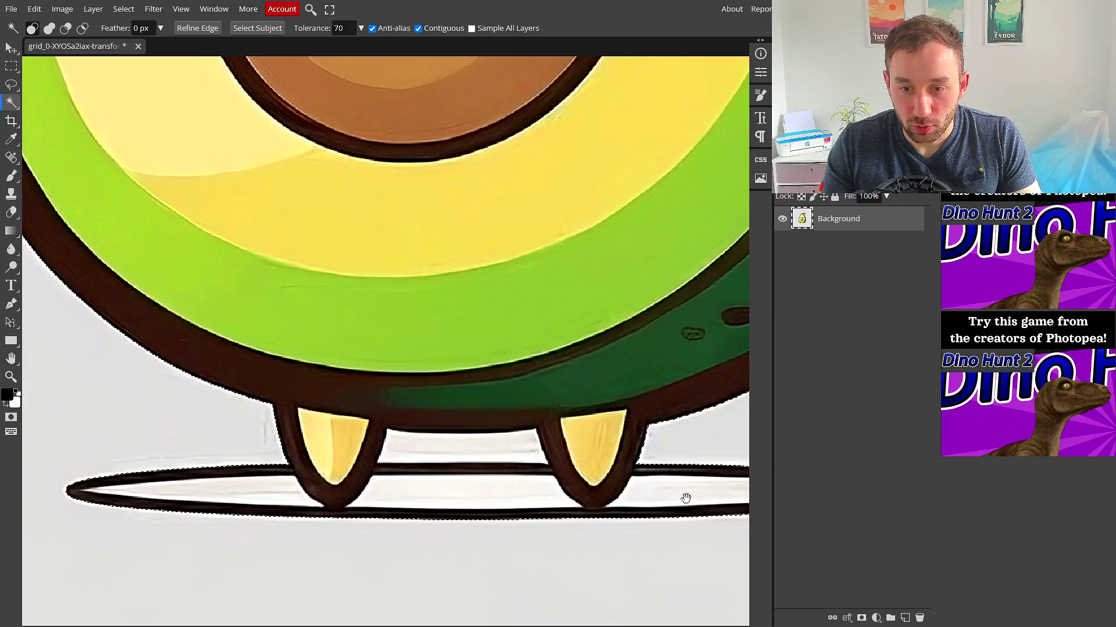
scroll(685, 498, "down", 5)
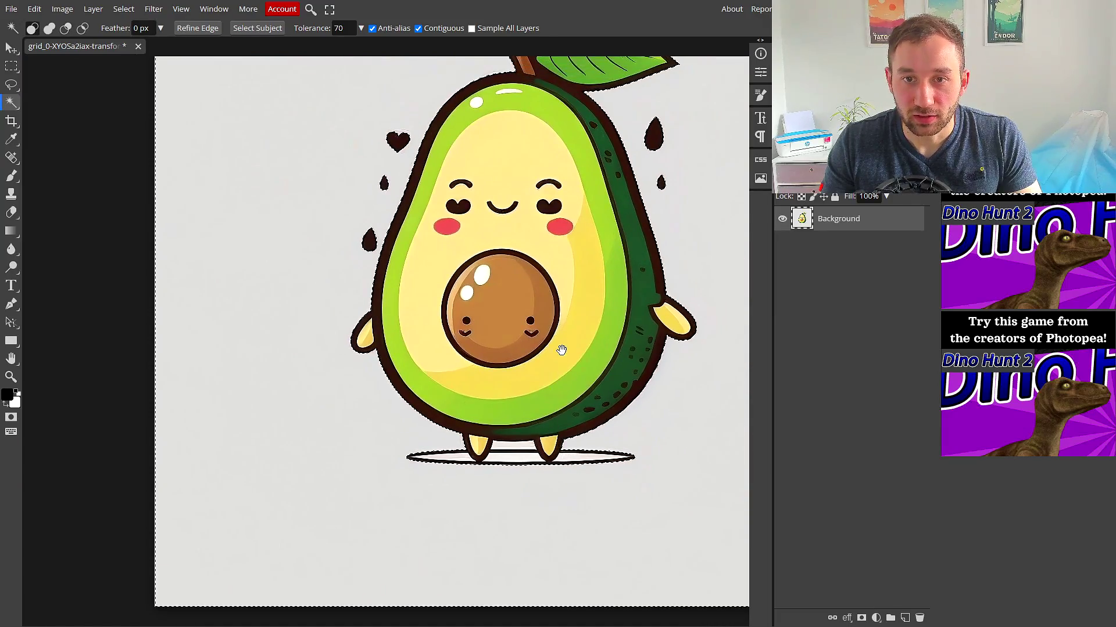
left_click_drag(561, 350, 520, 388)
scroll(516, 505, "up", 5)
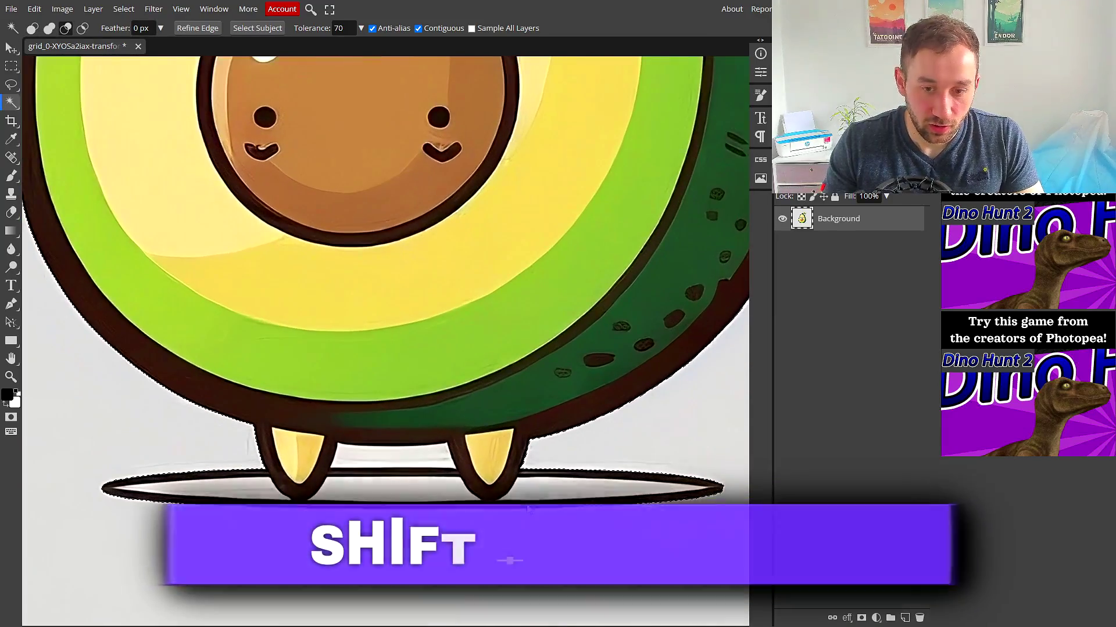
scroll(523, 523, "up", 1)
key("shift")
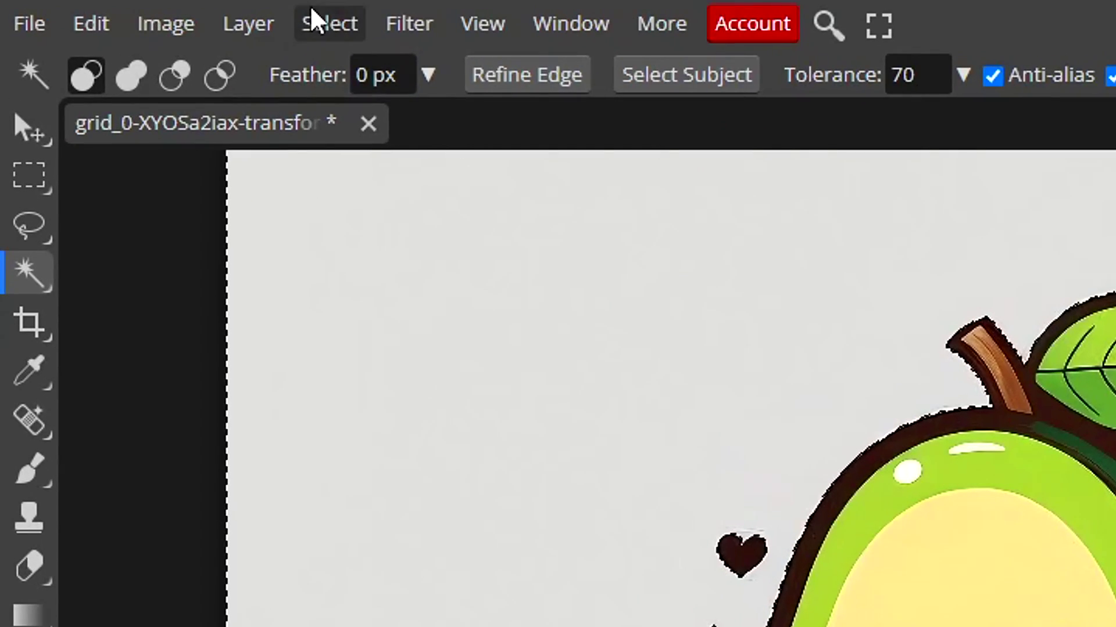
- Invert the selection and apply it to the Background layer as a raster mask, leaving only the avocado artwork
left_click(120, 7)
left_click(399, 167)
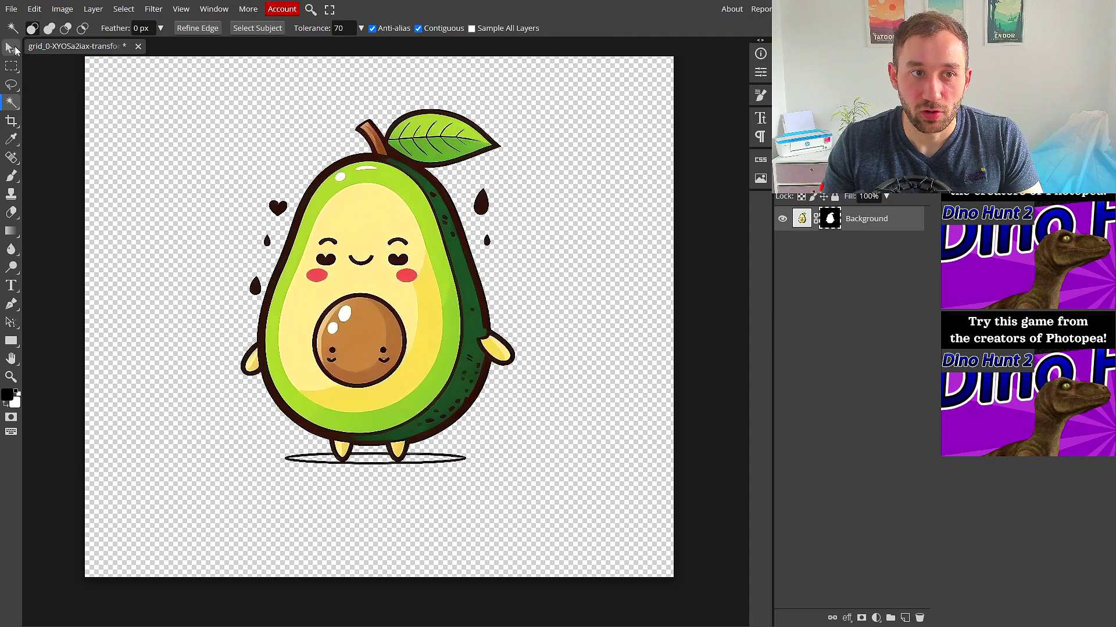
left_click(15, 51)
mouse_move(356, 270)
left_mouse_down()
mouse_move(375, 312)
mouse_move(356, 270)
left_mouse_up()
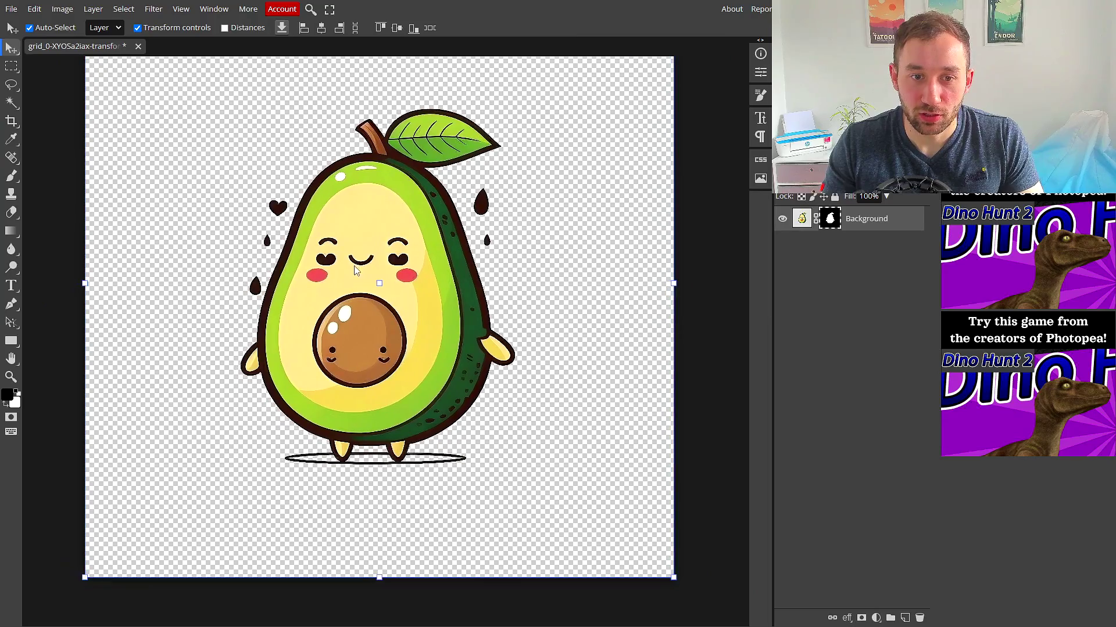
- Examine the masked avocado's outline, arms and floating drops up close for clean edges
scroll(356, 270, "up", 5)
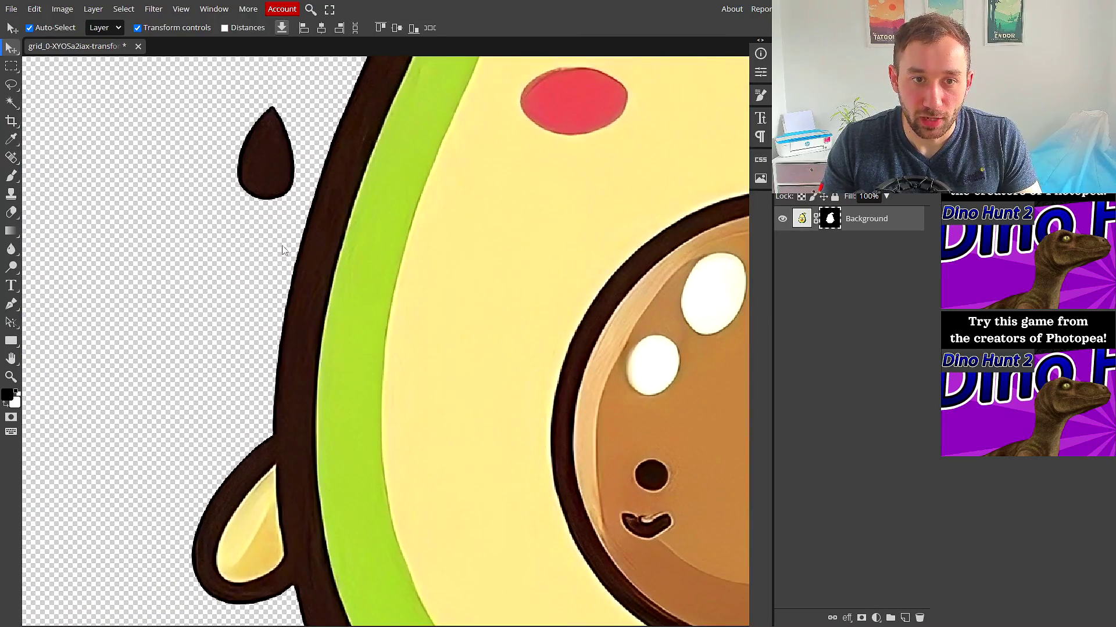
scroll(292, 371, "down", 1)
left_click_drag(376, 485, 186, 65)
left_click_drag(422, 299, 295, 180)
scroll(449, 311, "down", 2)
scroll(498, 274, "down", 2)
scroll(511, 368, "up", 2)
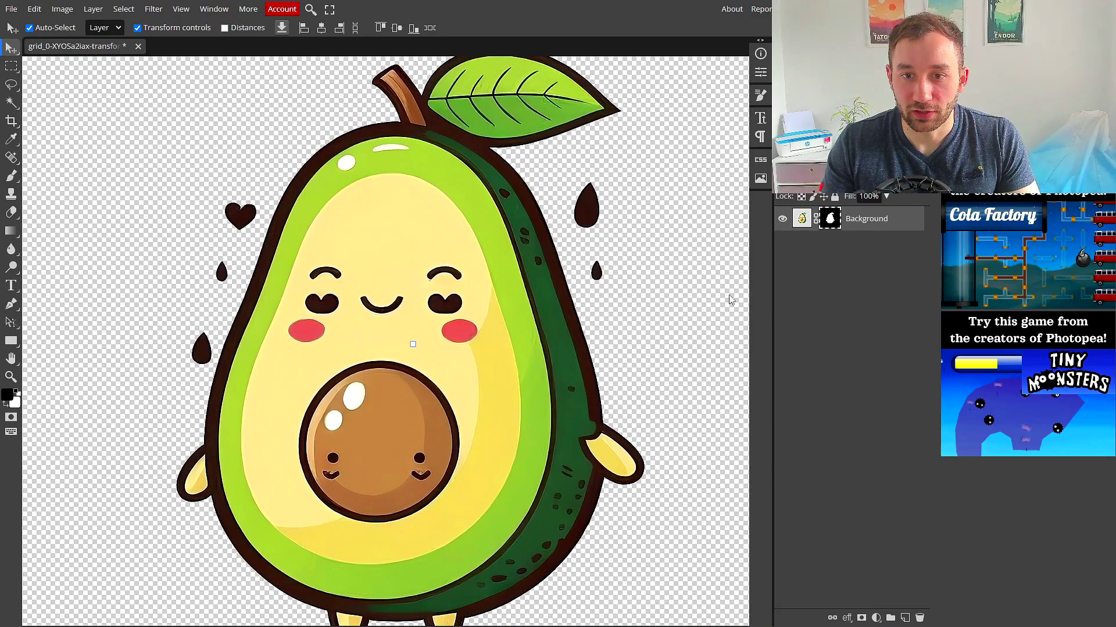
scroll(618, 289, "up", 3)
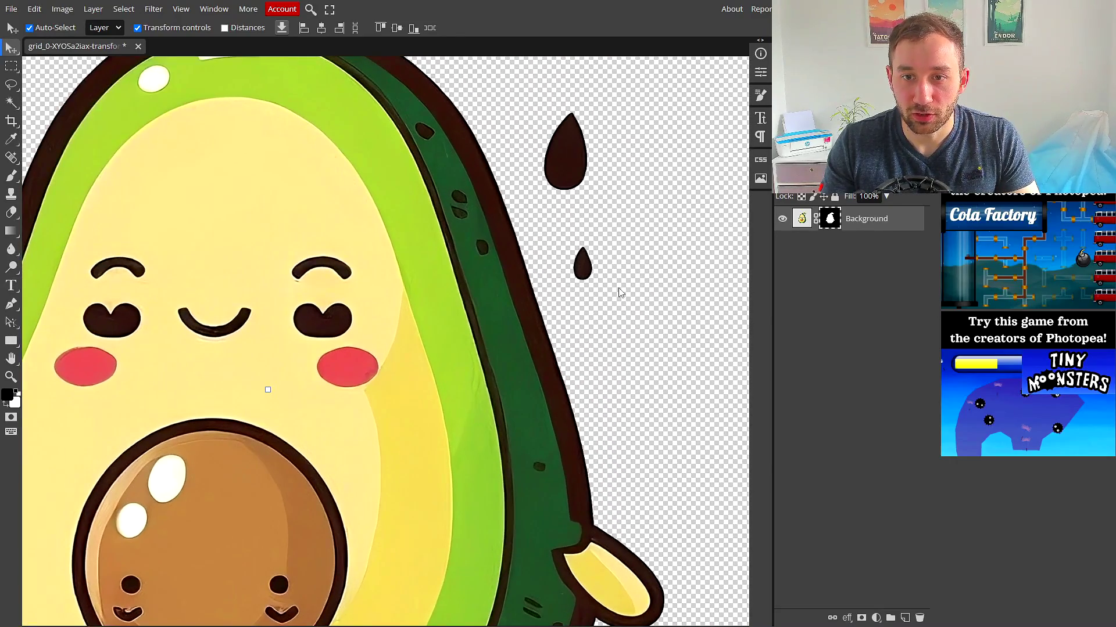
scroll(626, 284, "down", 2)
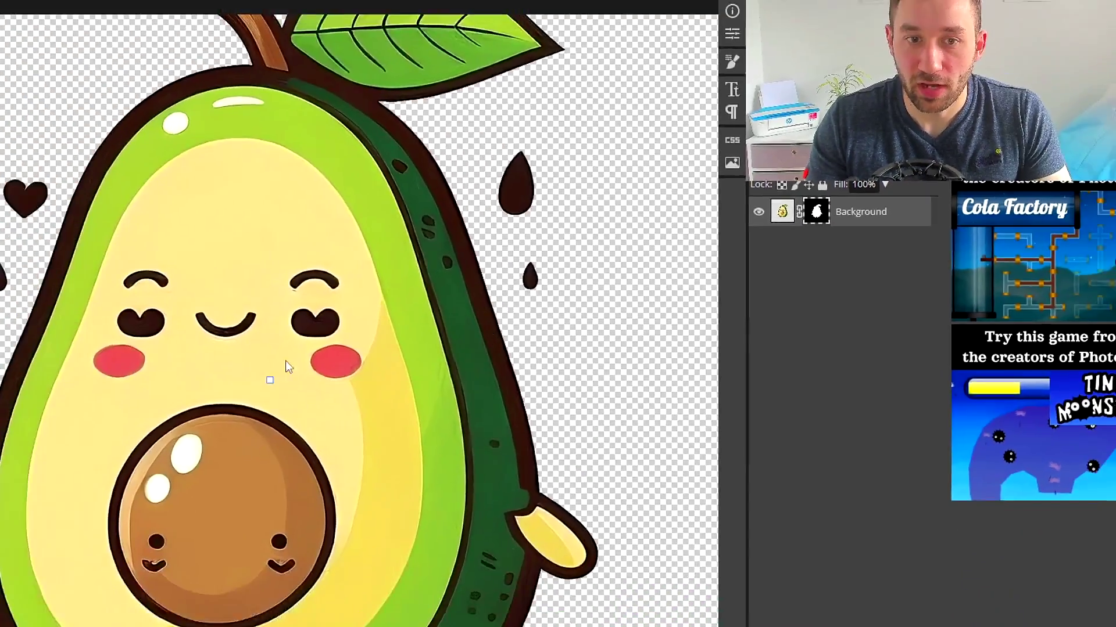
- Paint black on the layer mask with the Brush to hide the two drops and the heart beside the avocado's left edge
scroll(112, 395, "up", 3)
scroll(115, 400, "up", 1)
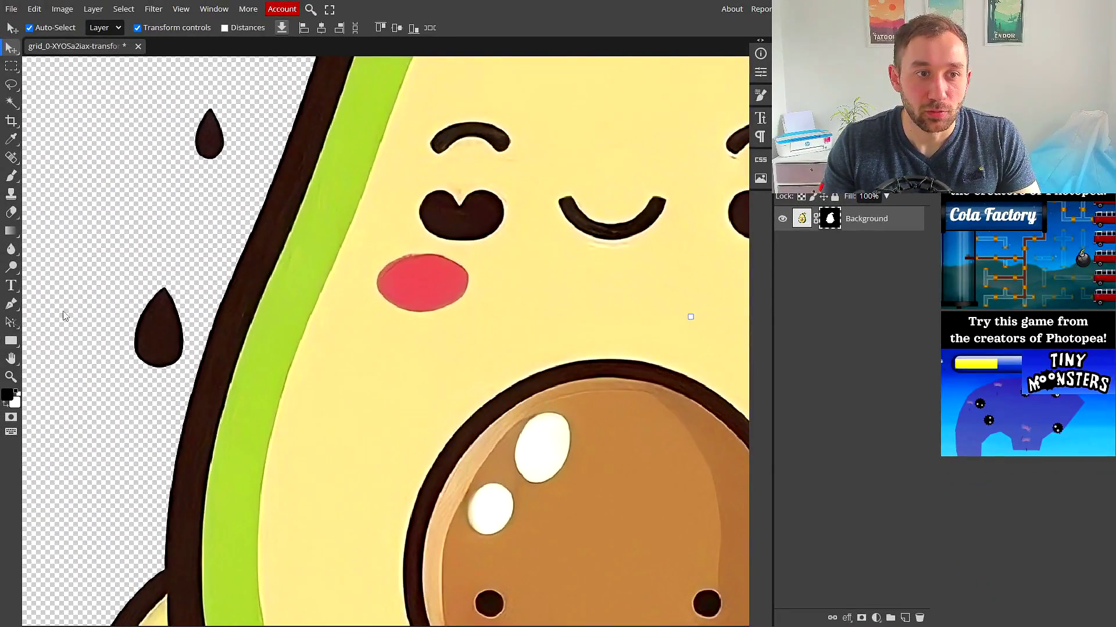
left_click(11, 176)
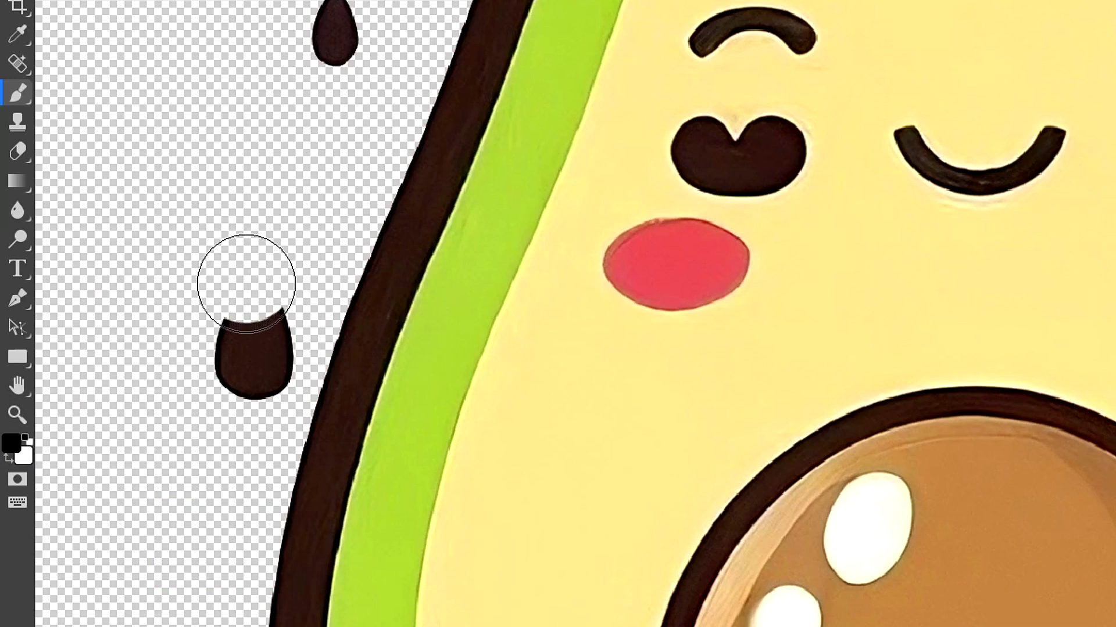
mouse_move(247, 283)
left_mouse_down()
mouse_move(231, 368)
mouse_move(253, 351)
left_mouse_up()
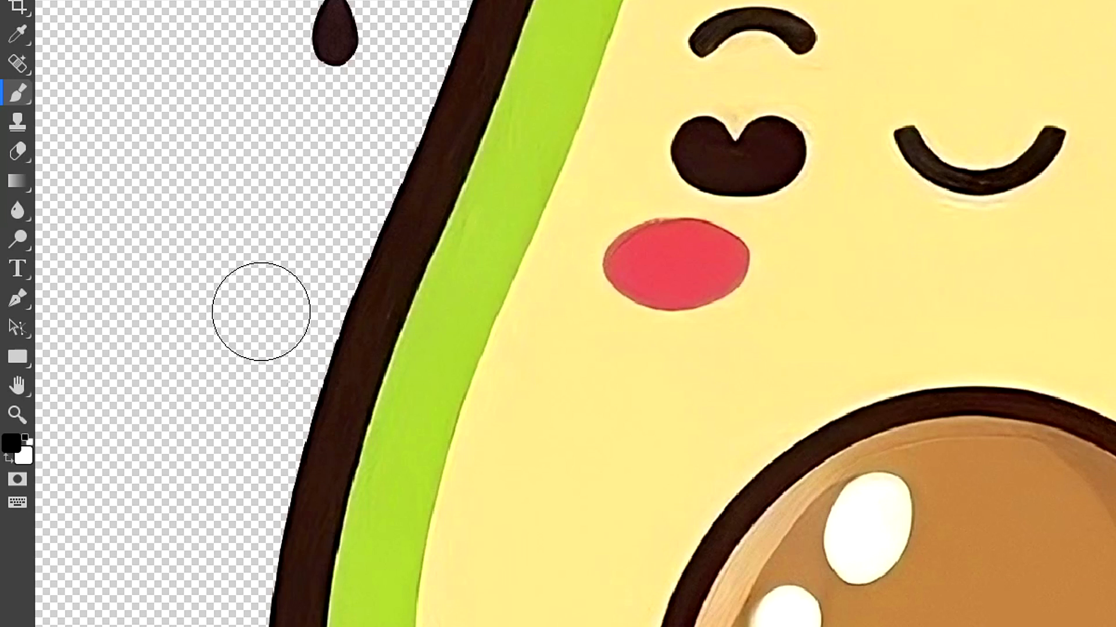
left_click_drag(343, 139, 260, 364)
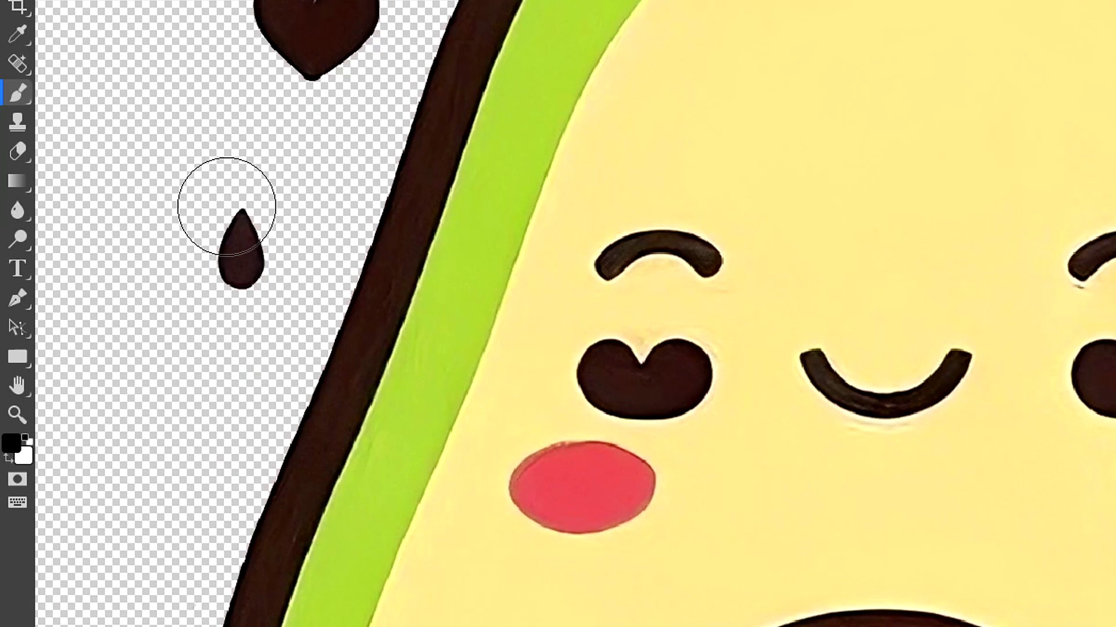
left_click_drag(326, 41, 339, 39)
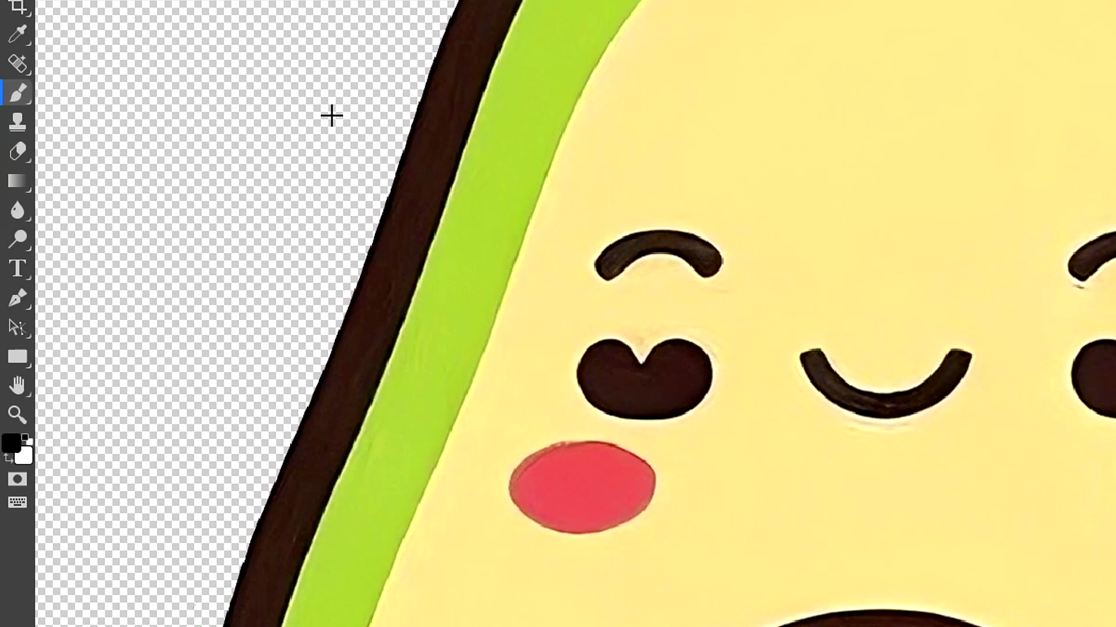
scroll(331, 115, "down", 5)
left_click_drag(278, 97, 356, 180)
scroll(364, 251, "up", 1)
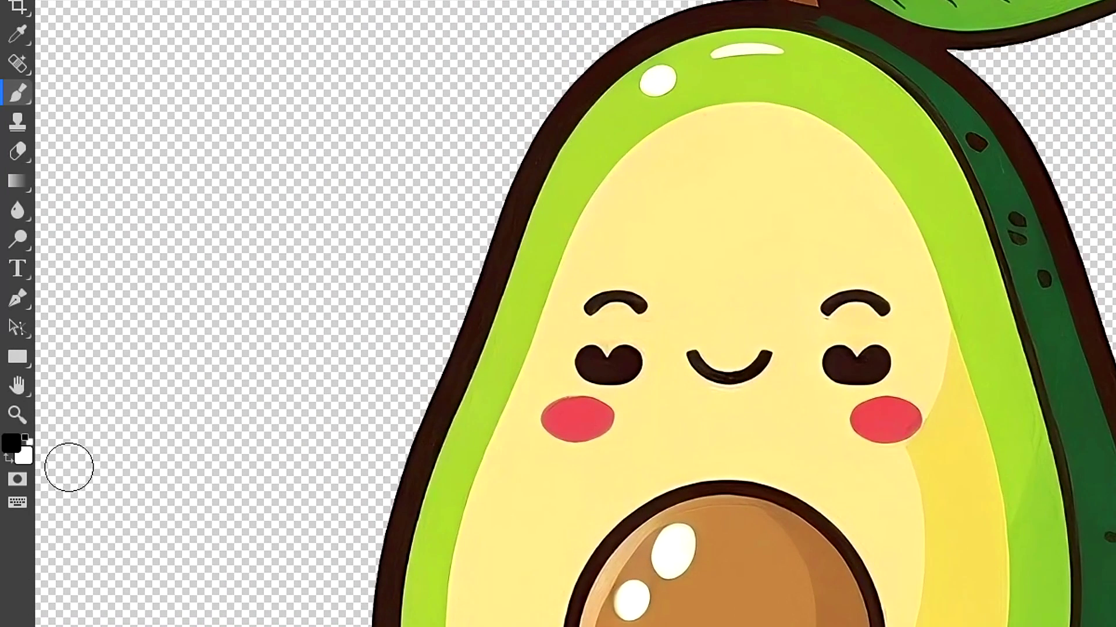
- Try painting white on the layer mask to bring back the heart and drop beside the avocado, and undo it
left_click(24, 440)
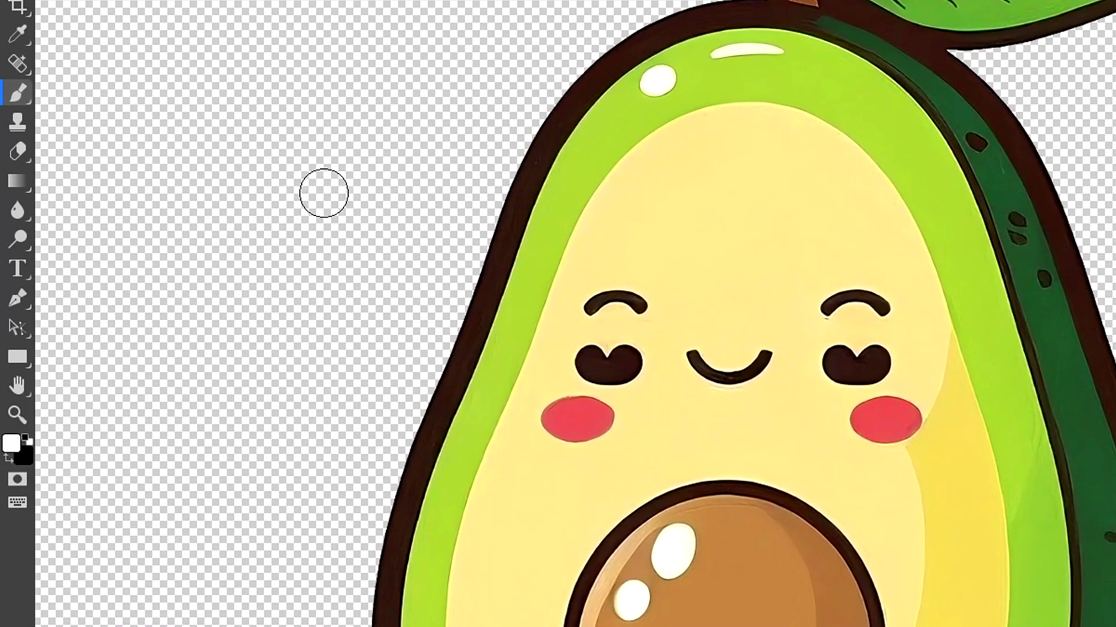
left_click_drag(417, 162, 362, 300)
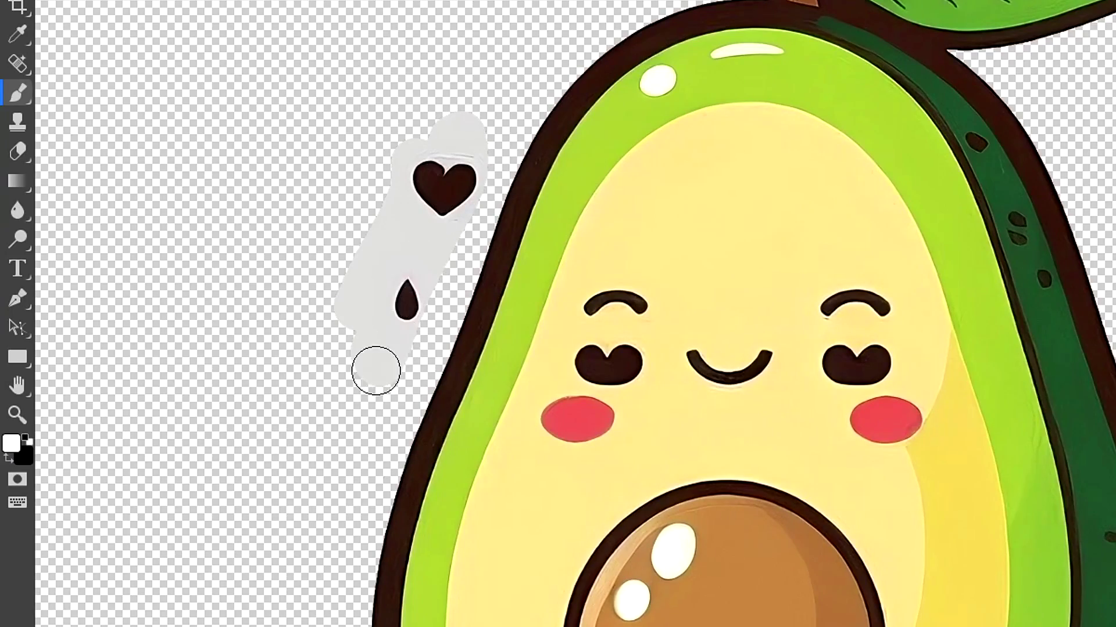
scroll(387, 353, "up", 4)
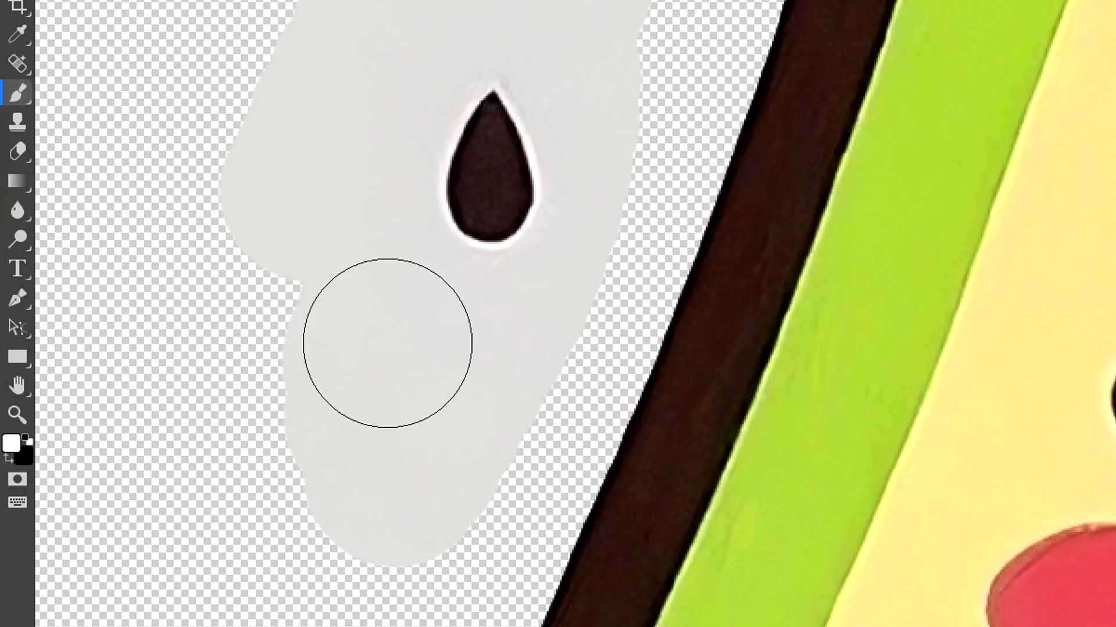
scroll(330, 312, "down", 5)
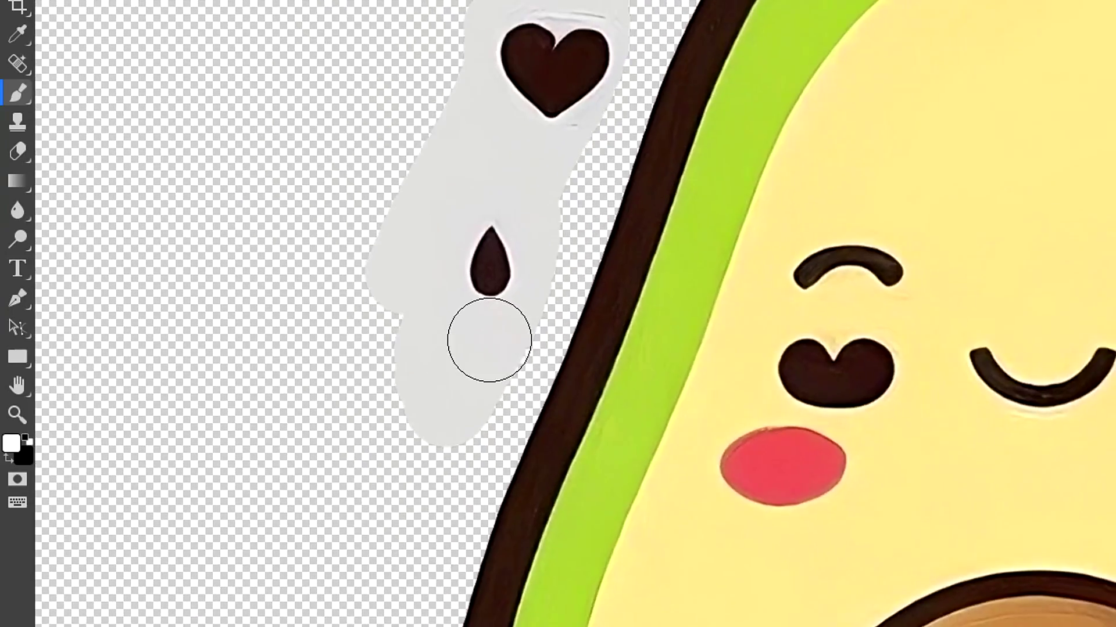
scroll(444, 335, "down", 2)
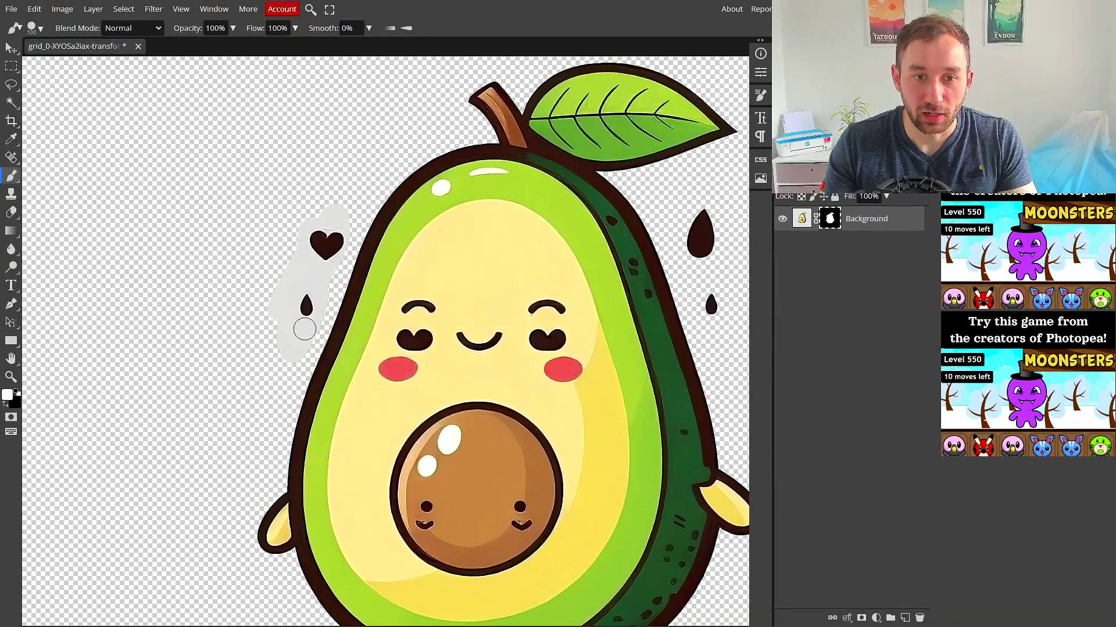
key("ctrl+z")
- Move the masked avocado layer slightly downward on the canvas with the Move tool
scroll(307, 344, "down", 3)
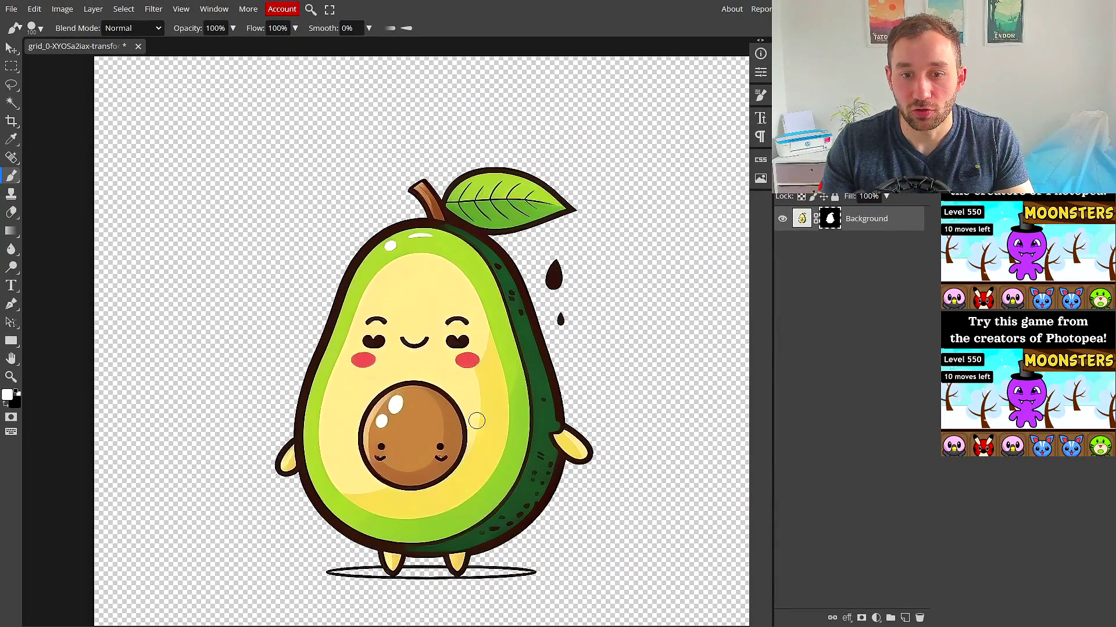
left_click_drag(526, 432, 463, 399)
scroll(502, 254, "down", 2)
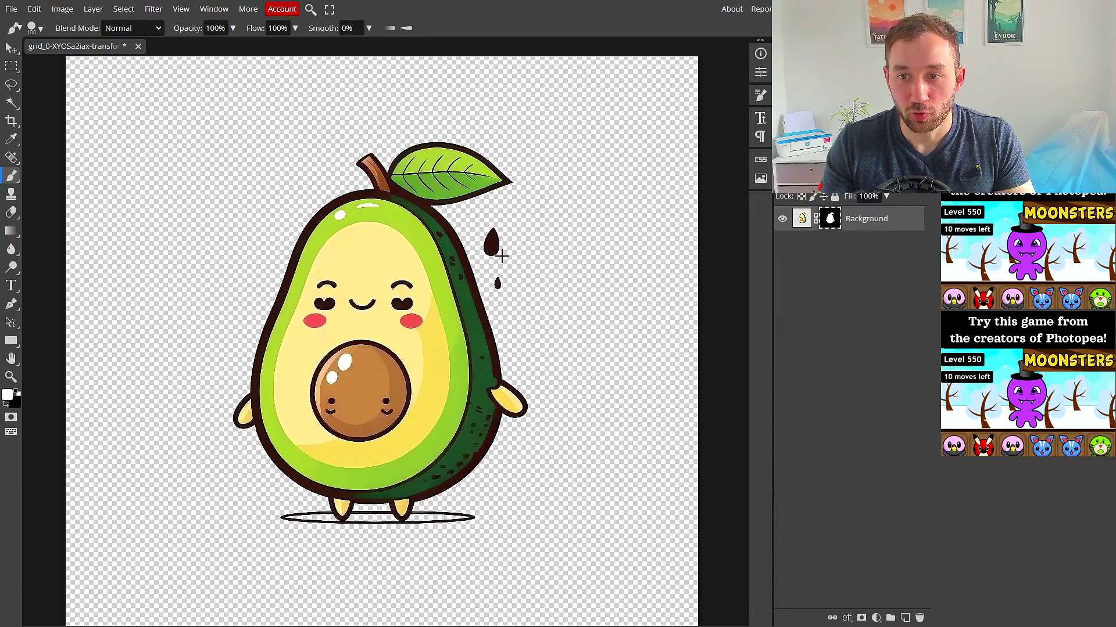
mouse_move(555, 211)
left_mouse_down()
mouse_move(494, 181)
mouse_move(515, 193)
left_mouse_up()
left_click(12, 47)
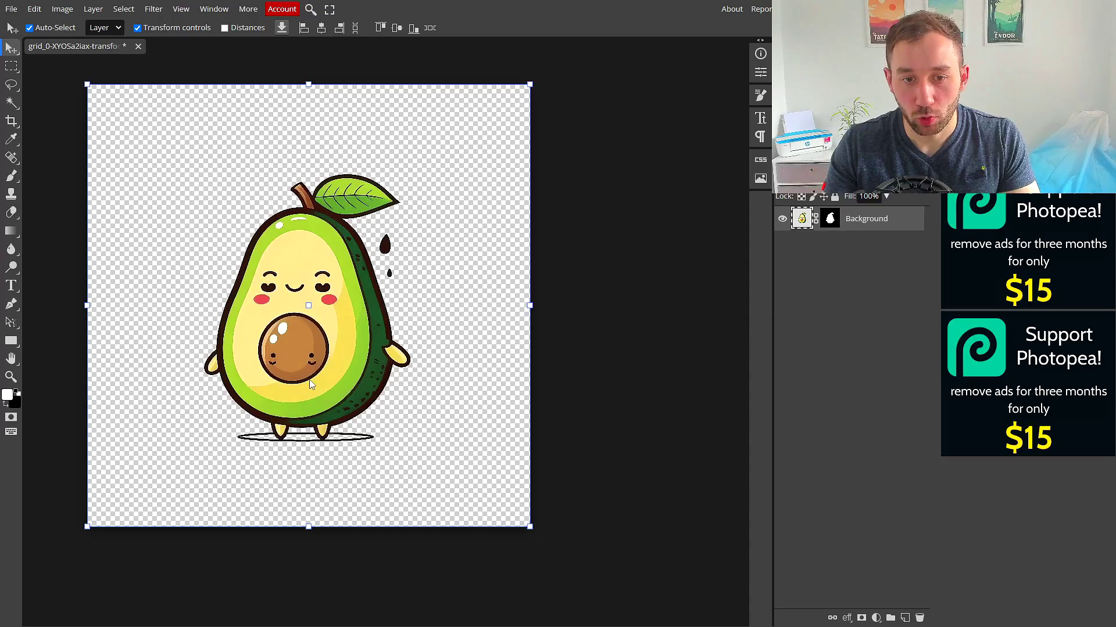
mouse_move(319, 308)
left_mouse_down()
mouse_move(320, 319)
mouse_move(337, 314)
mouse_move(321, 328)
left_mouse_up()
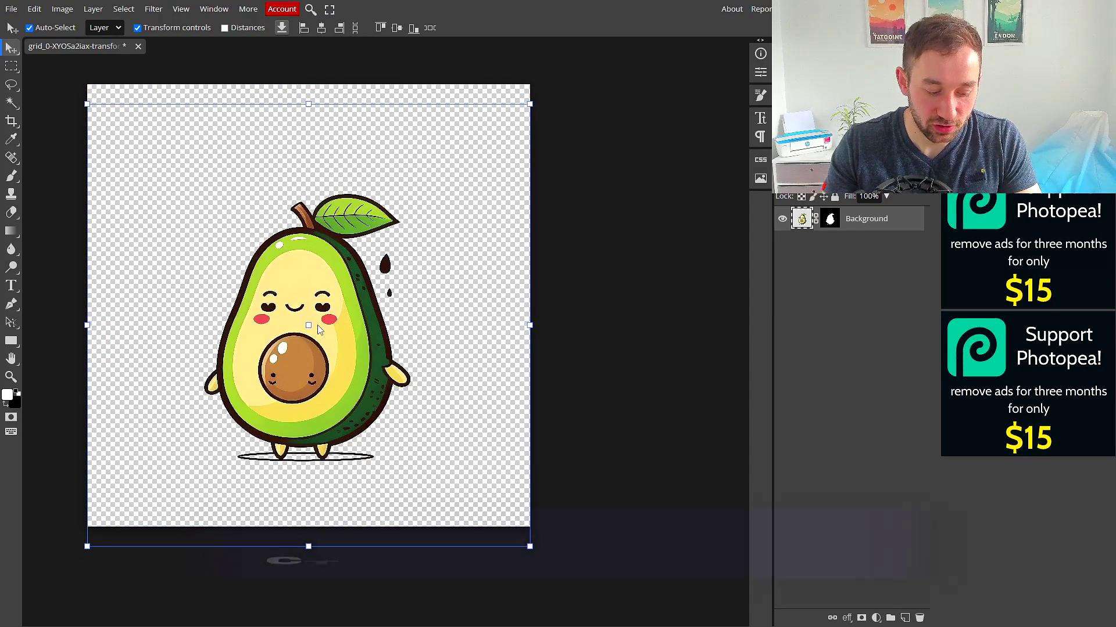
- Scale the avocado layer proportionally to about 133% with Free Transform and centre it on the canvas
key("ctrl+t")
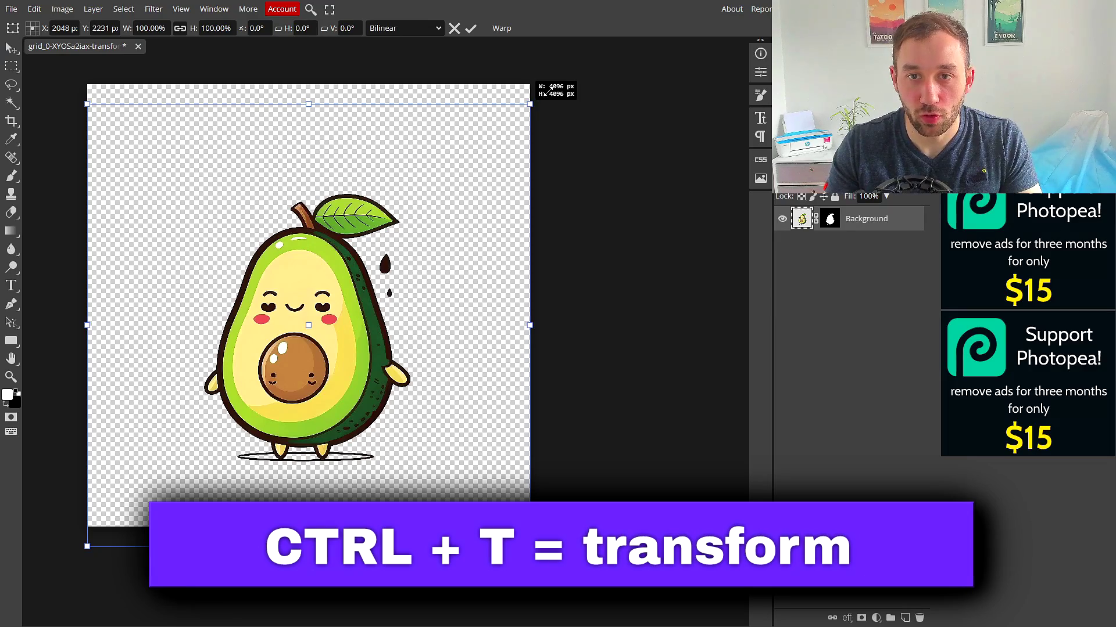
left_click_drag(549, 91, 622, 32)
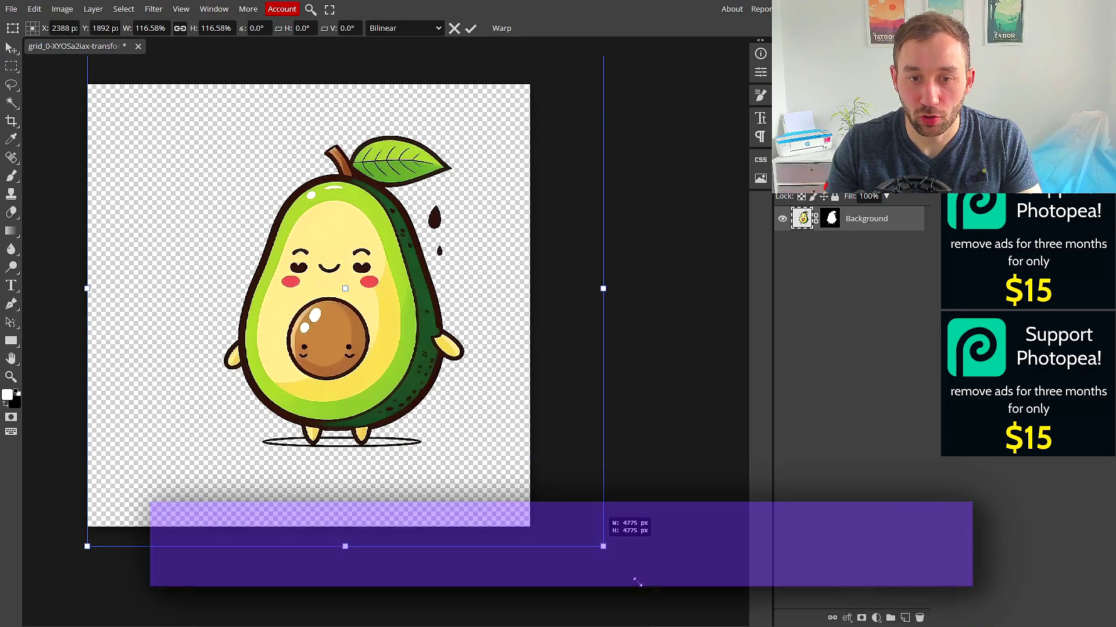
left_click_drag(638, 582, 676, 605)
left_click_drag(416, 325, 343, 307)
left_click(471, 29)
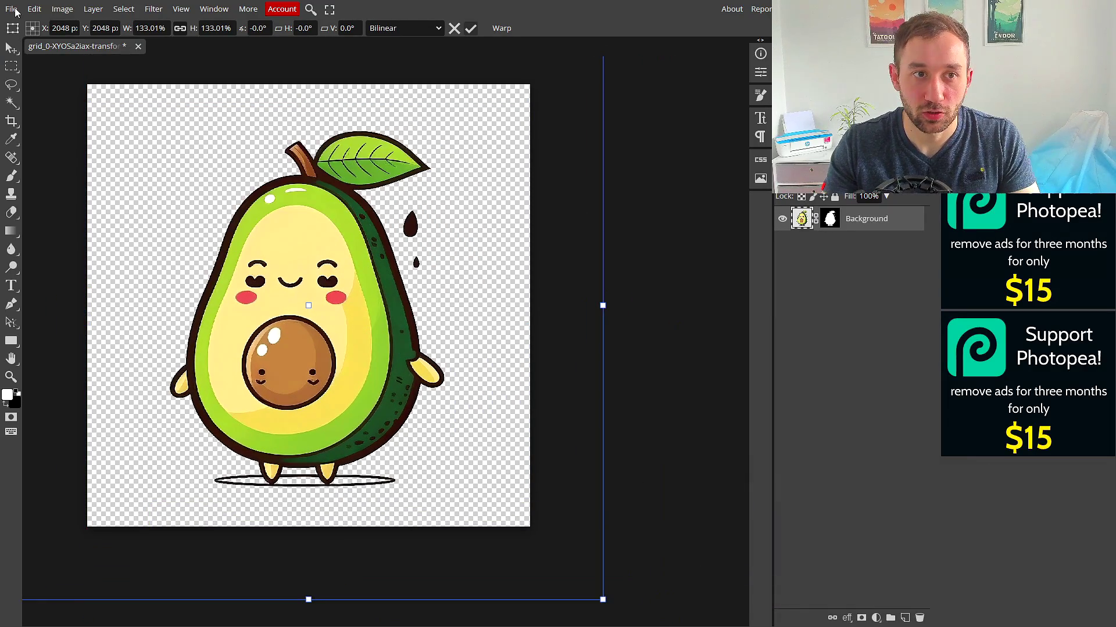
key("Return")
- Set up a PNG export of the avocado artwork at 4096 × 4096 px and 100% quality
left_click(12, 8)
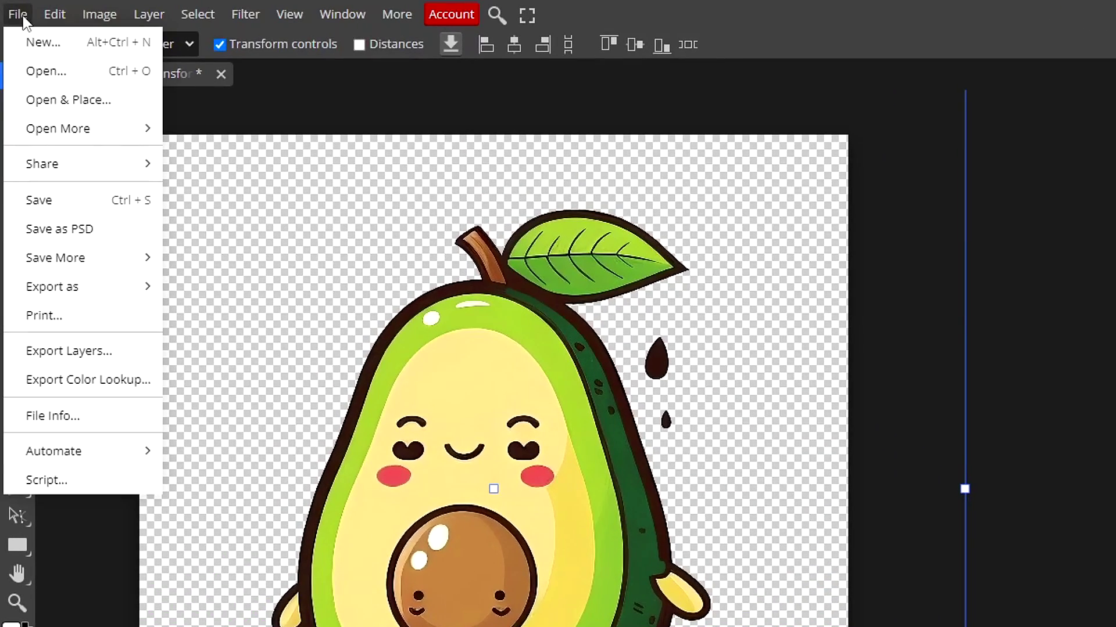
mouse_move(55, 180)
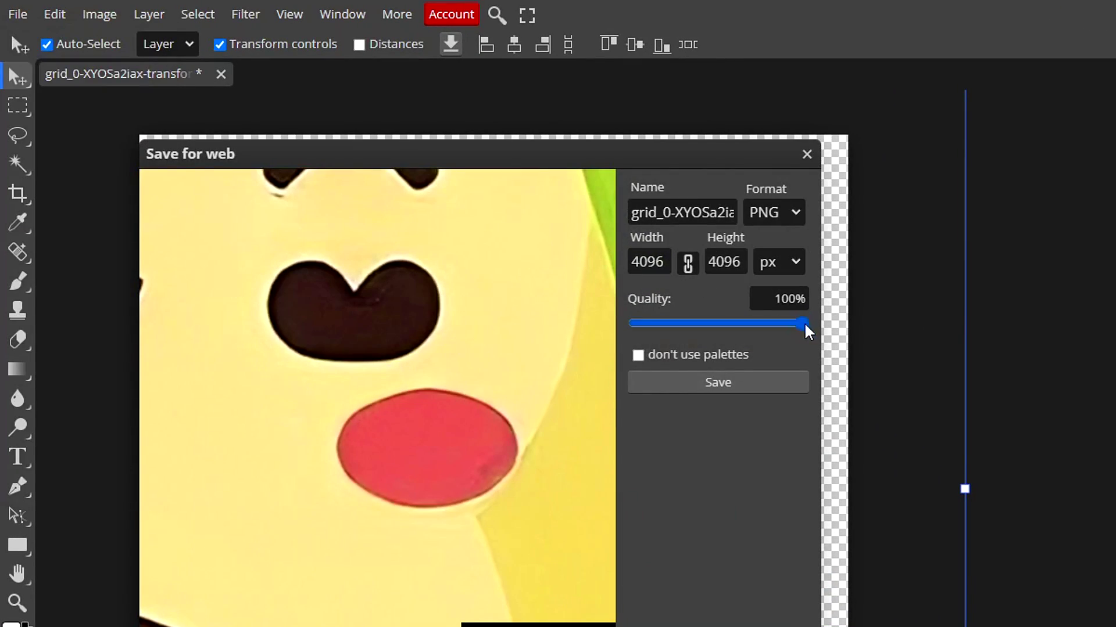
left_click_drag(443, 317, 165, 580)
left_click_drag(446, 413, 270, 591)
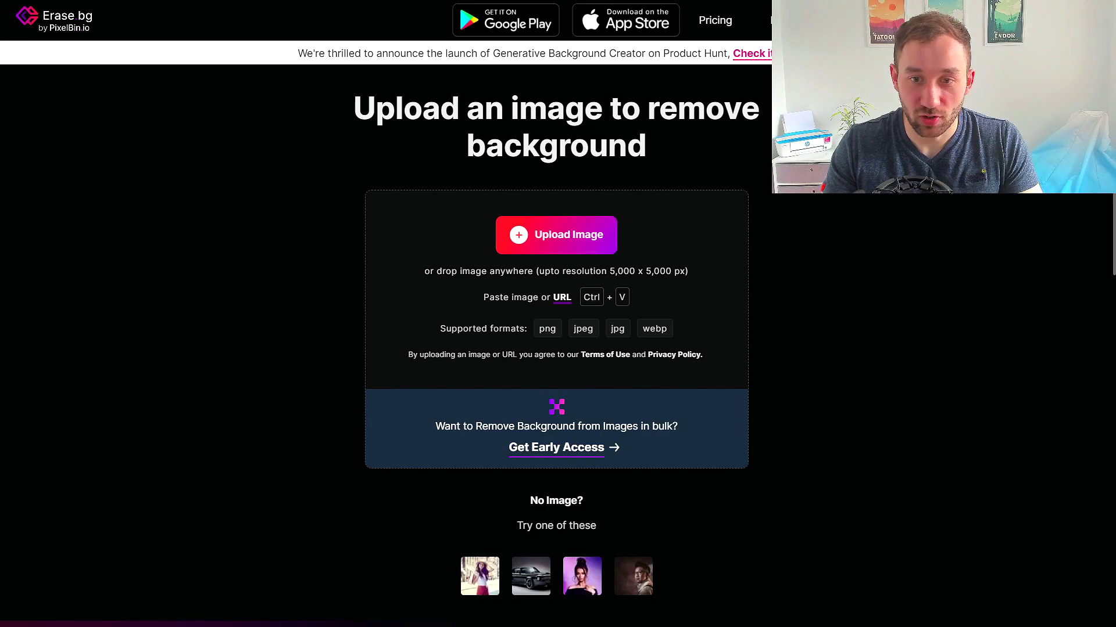
- Switch to Erase.bg, upload the original avocado image for automatic background removal and dismiss the bulk sign-up offer
left_click_drag(1, 424, 655, 298)
left_click_drag(522, 271, 523, 272)
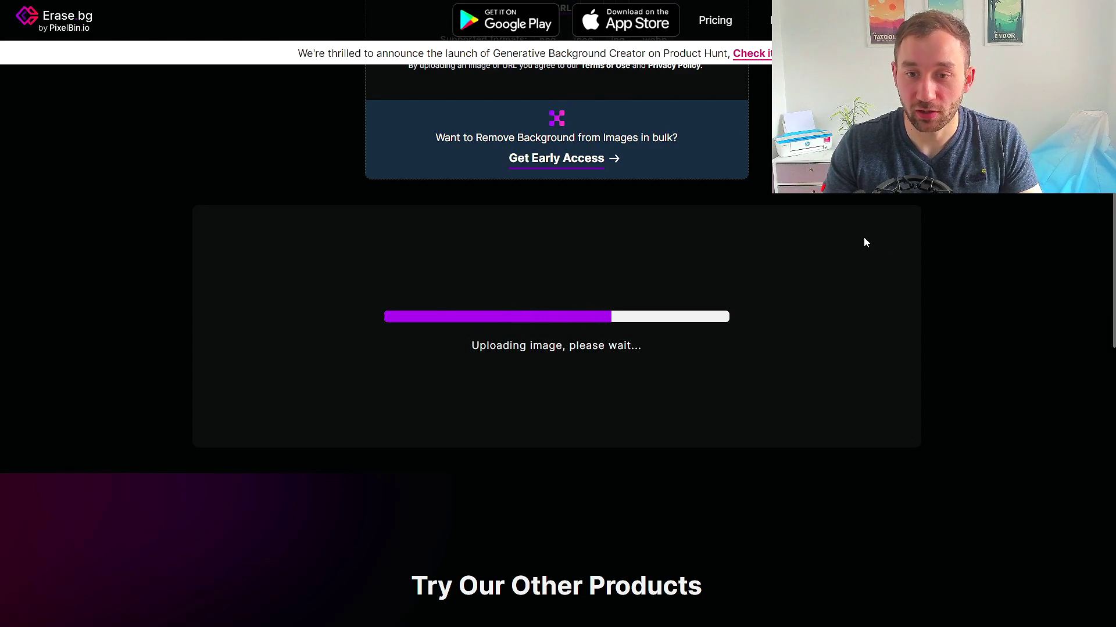
scroll(848, 260, "up", 1)
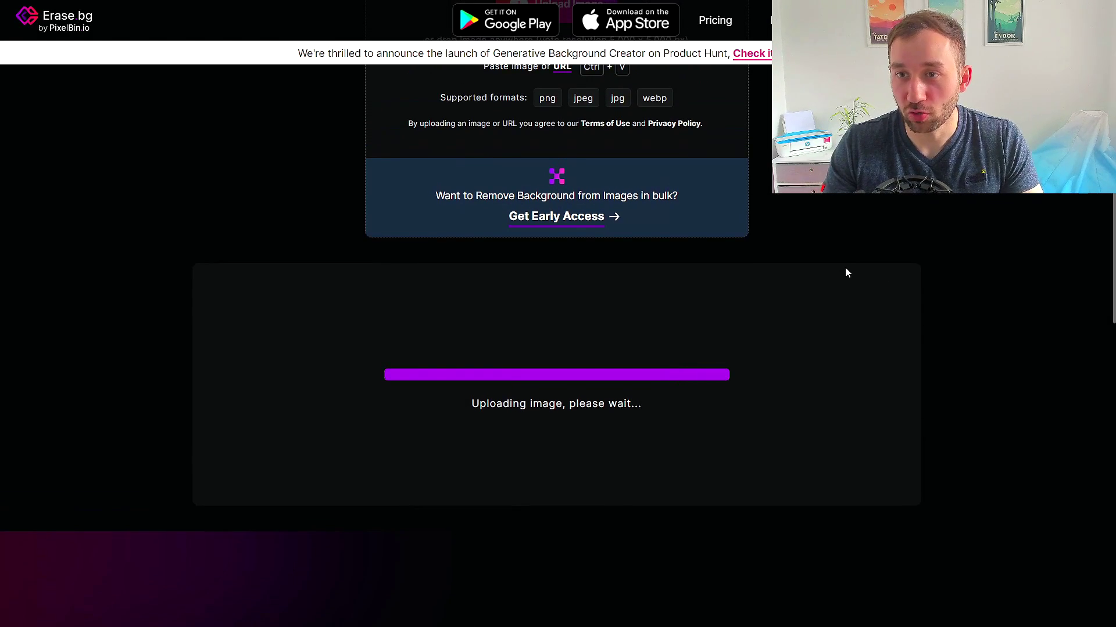
scroll(837, 282, "up", 1)
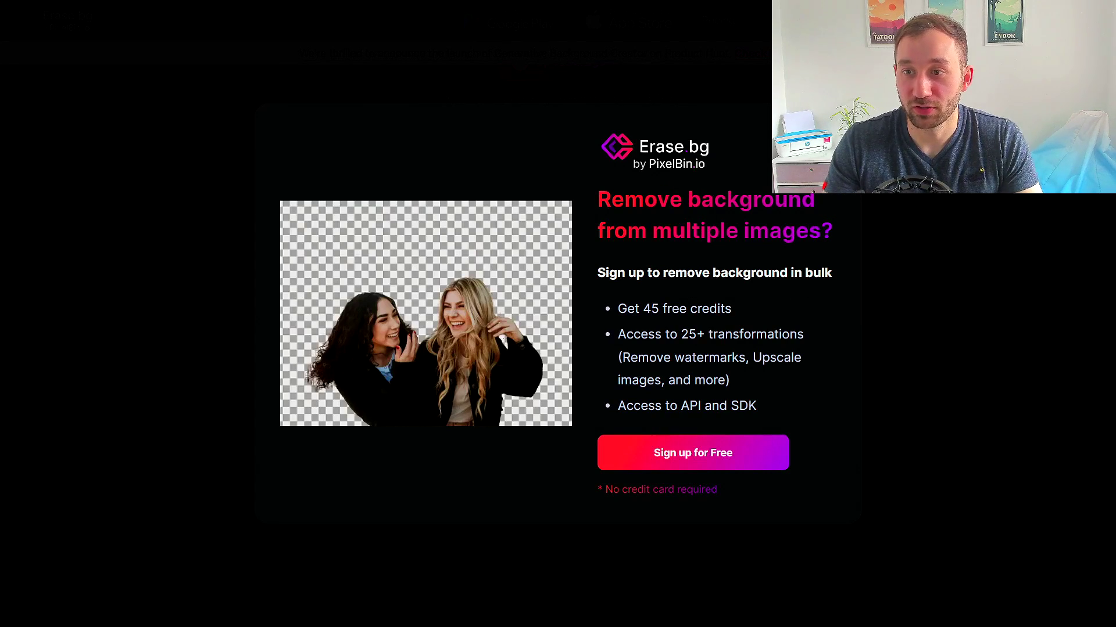
key("Escape")
scroll(735, 319, "down", 2)
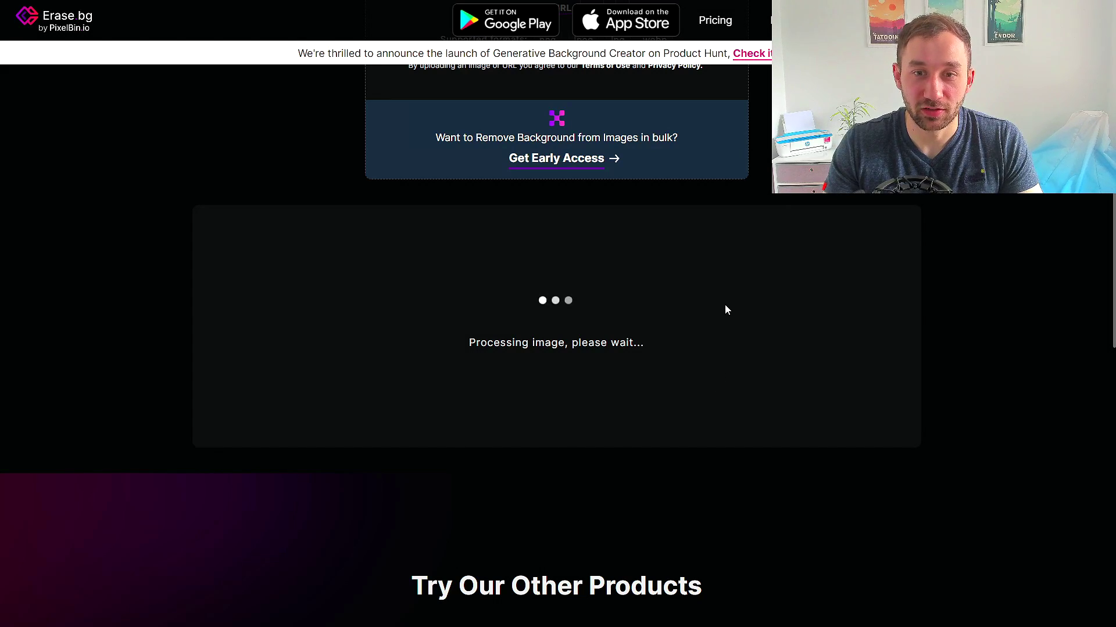
scroll(724, 326, "up", 1)
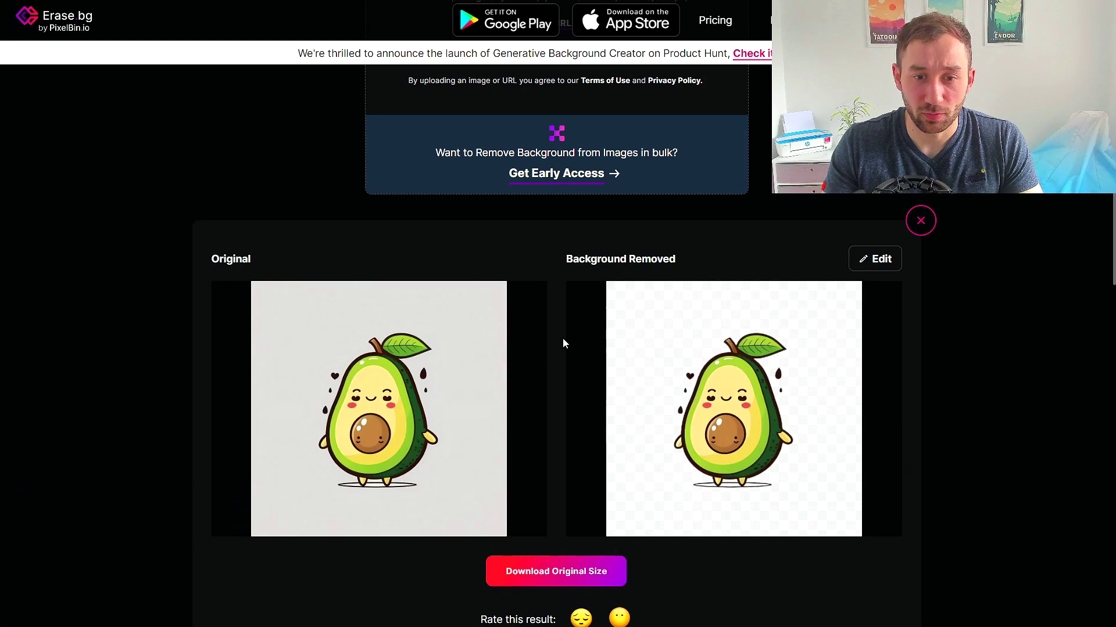
- Open the editor for the background-removed avocado and examine its replacement background options
scroll(563, 343, "down", 1)
scroll(562, 341, "down", 1)
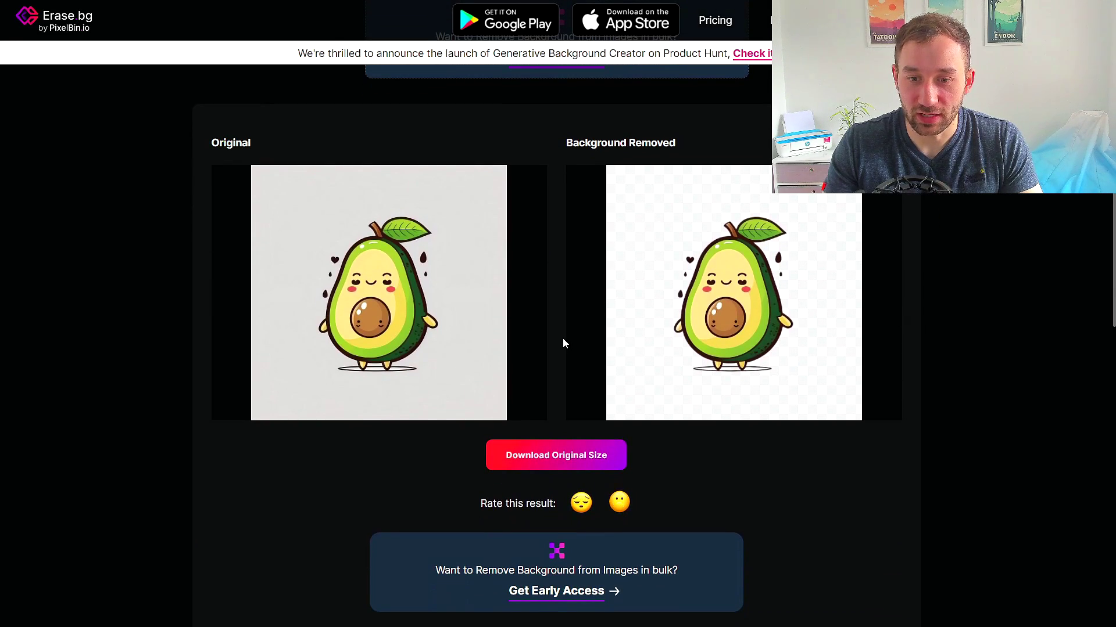
left_click(880, 143)
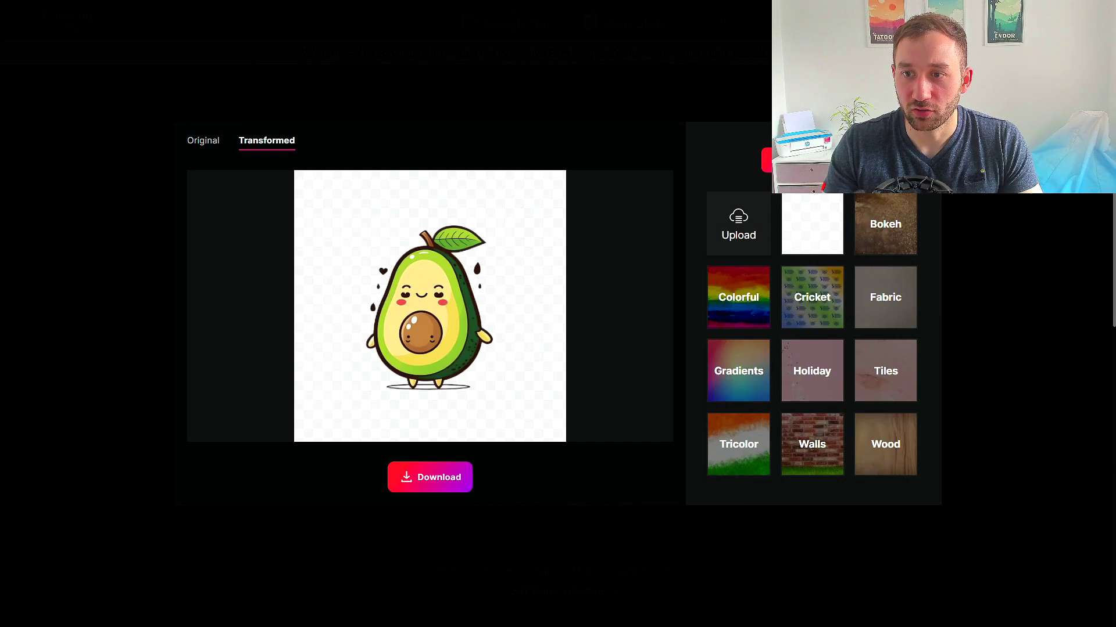
left_click(838, 159)
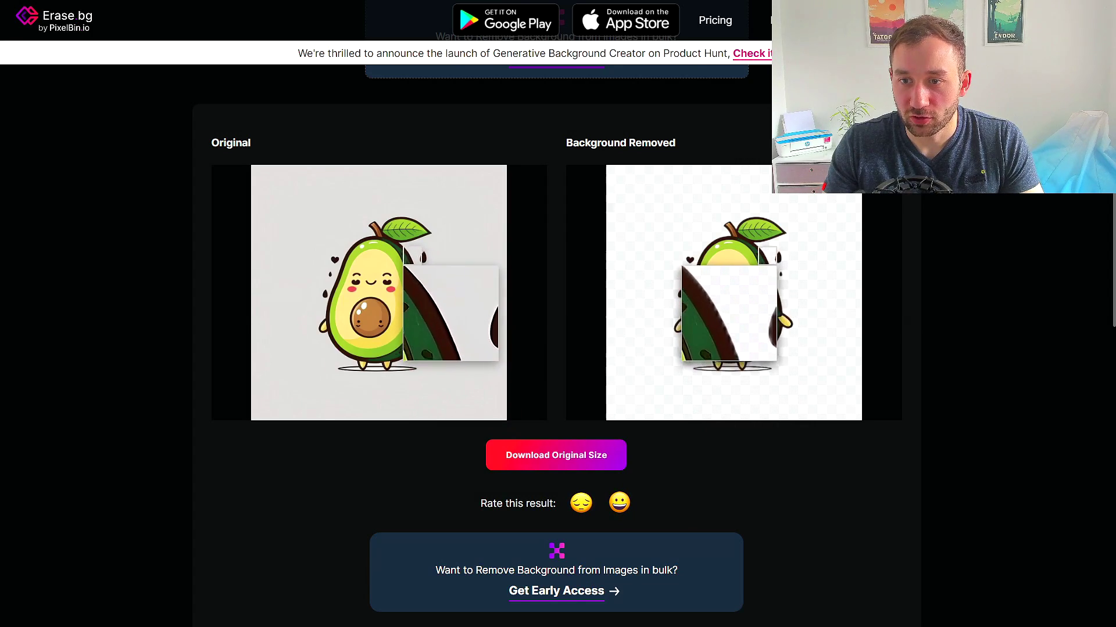
- Compare the magnified original and background-removed previews, and download the processed avocado at original size
scroll(745, 431, "up", 1)
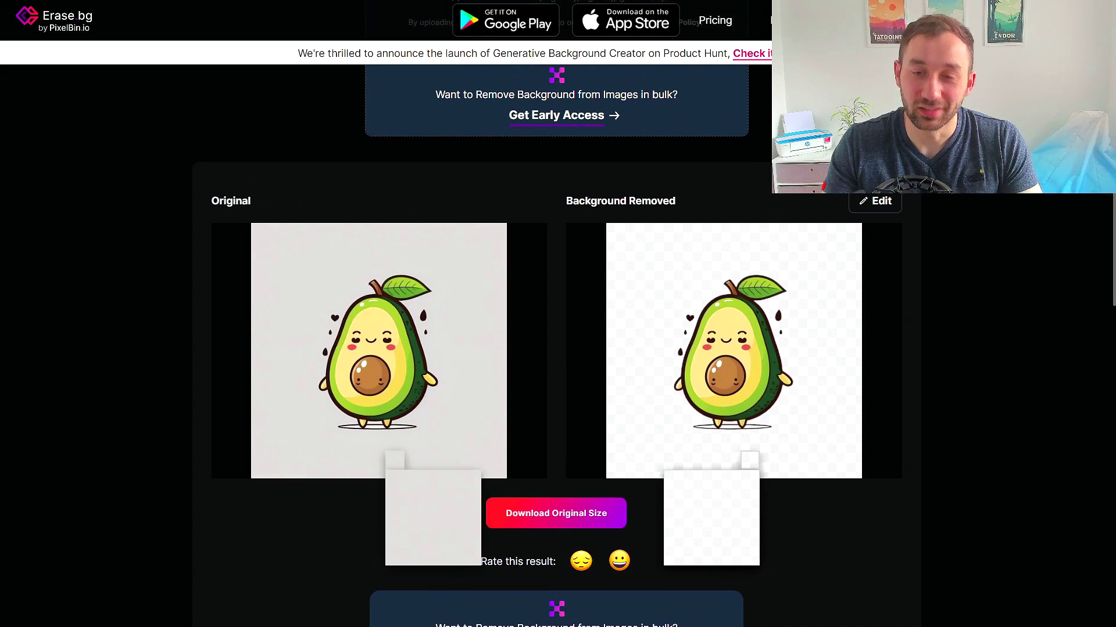
scroll(745, 430, "up", 1)
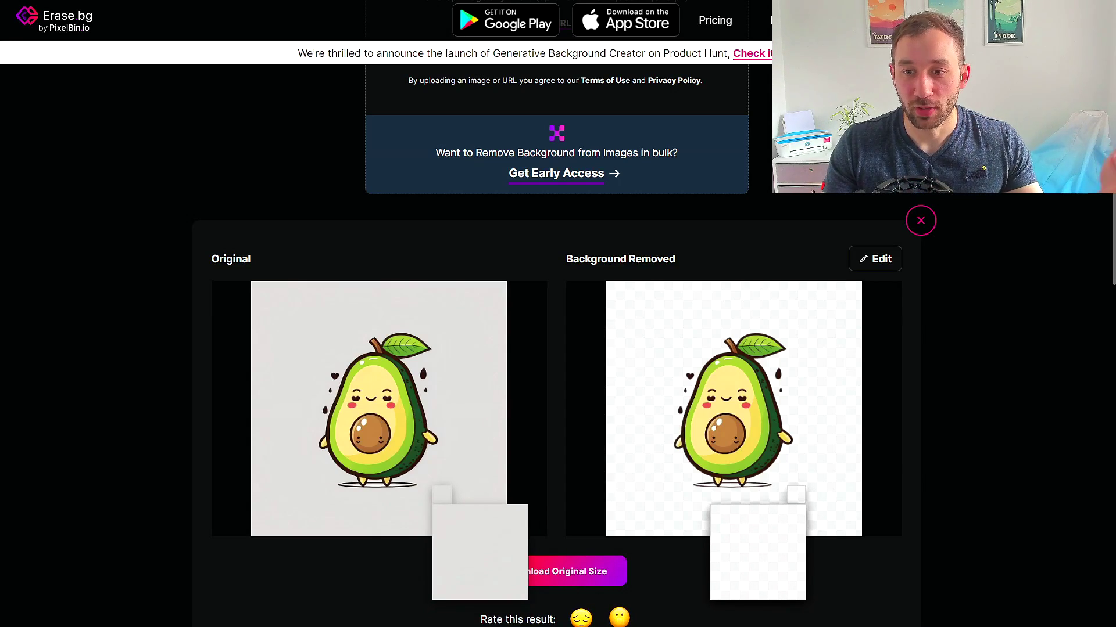
scroll(653, 457, "up", 1)
scroll(634, 437, "down", 1)
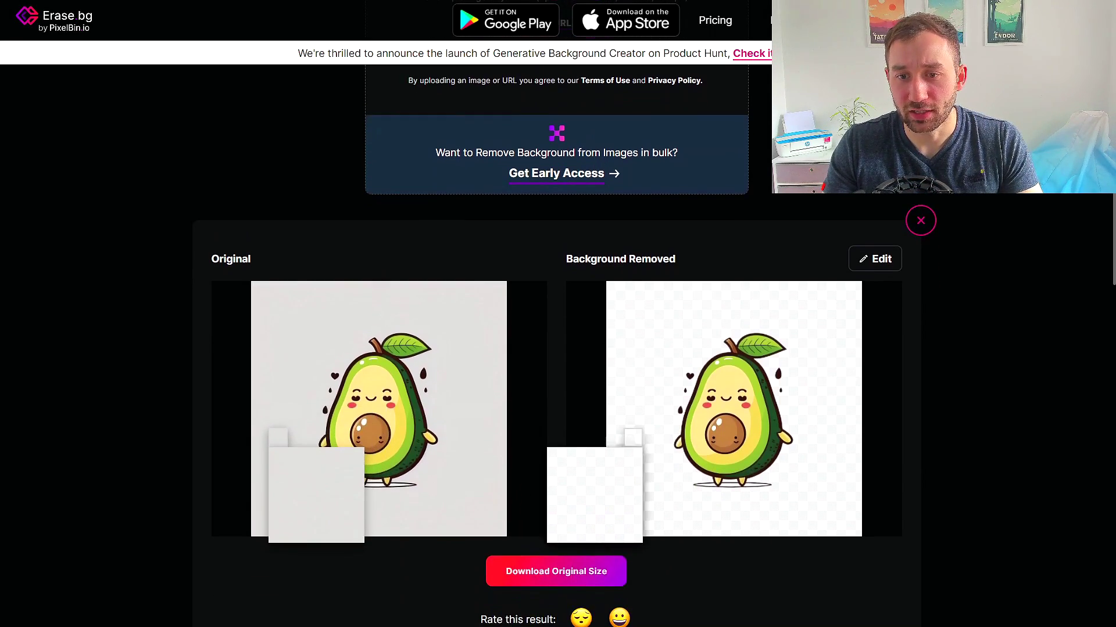
scroll(558, 440, "down", 1)
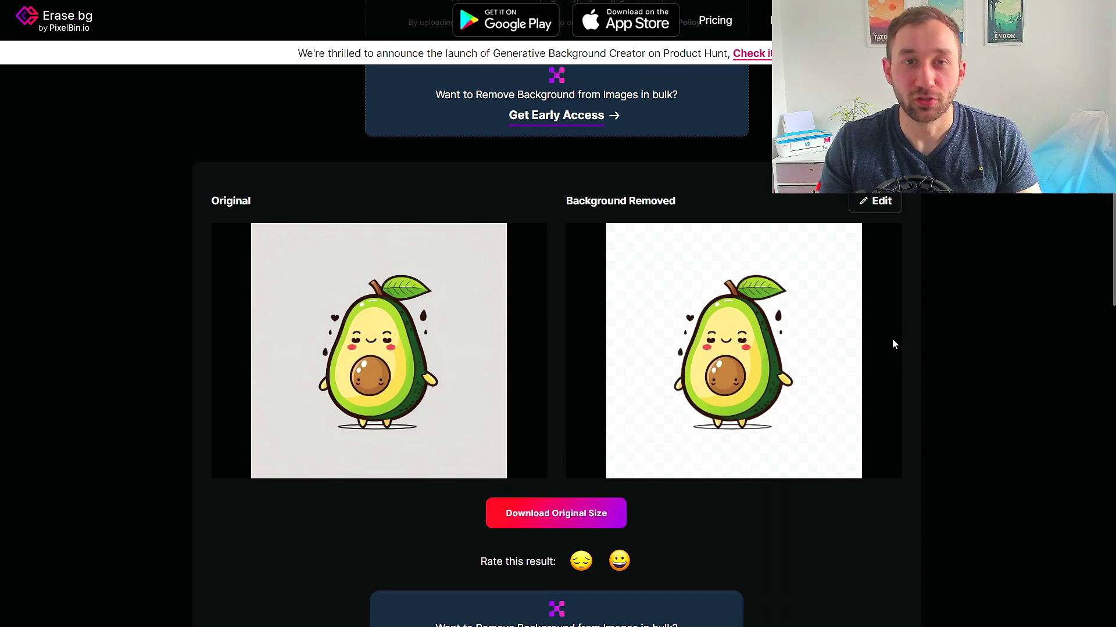
scroll(814, 381, "down", 2)
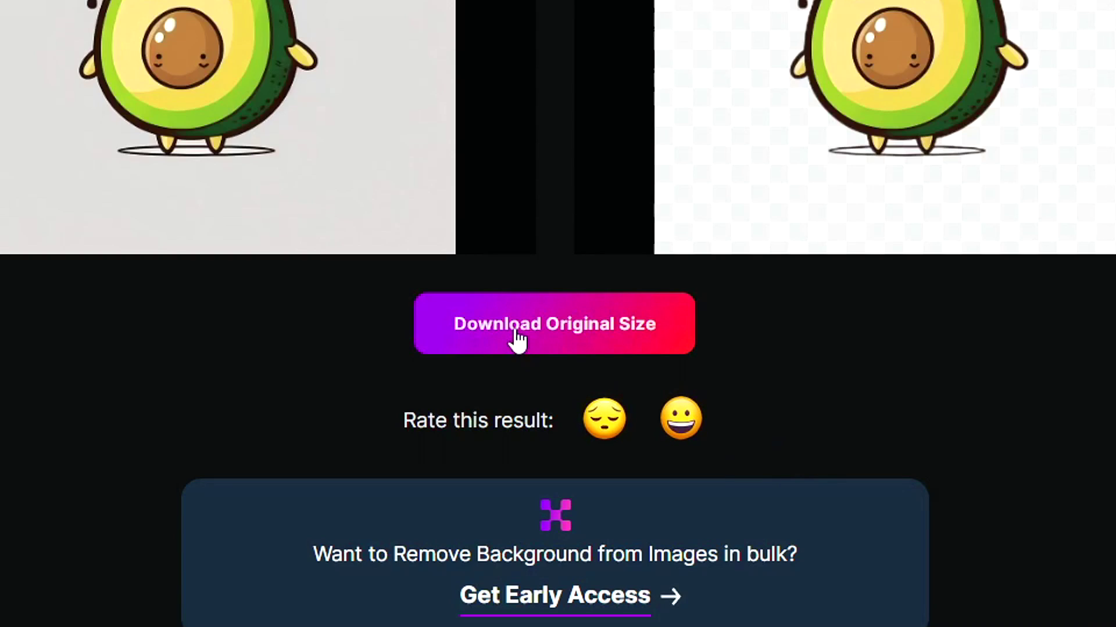
left_click(516, 338)
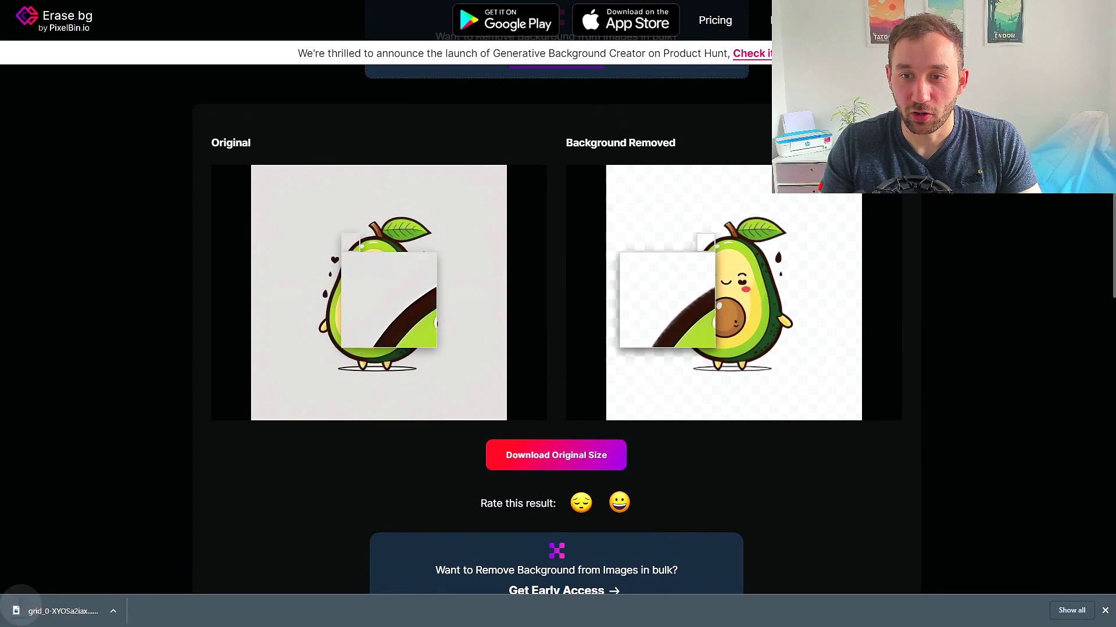
scroll(779, 457, "down", 1)
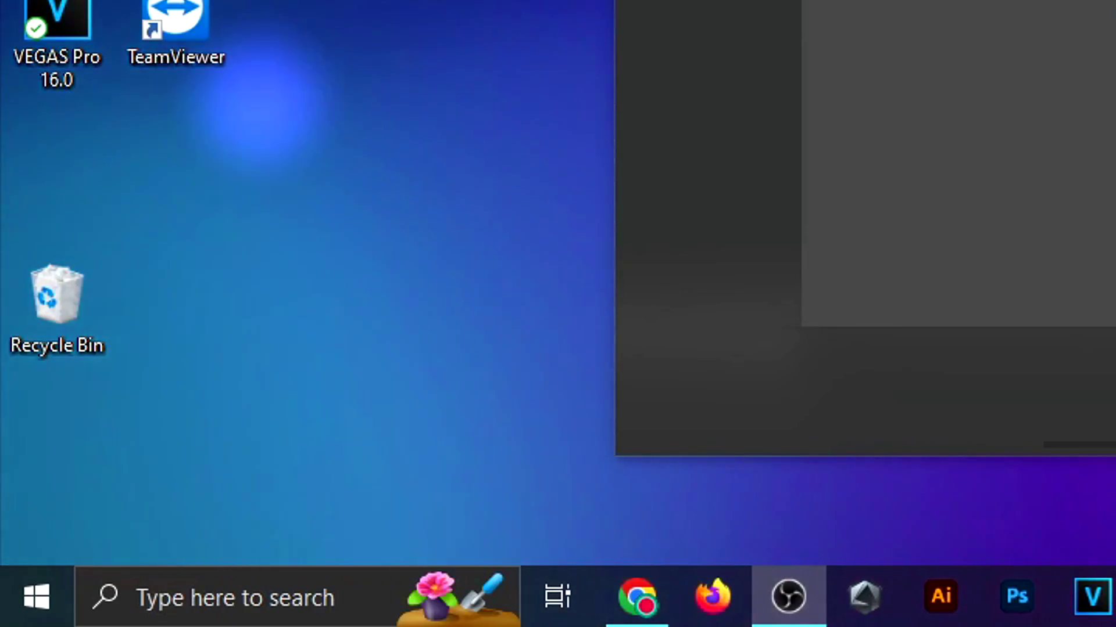
- Open Paint 3D, and place the original avocado image on the canvas of a new project
left_click(13, 625)
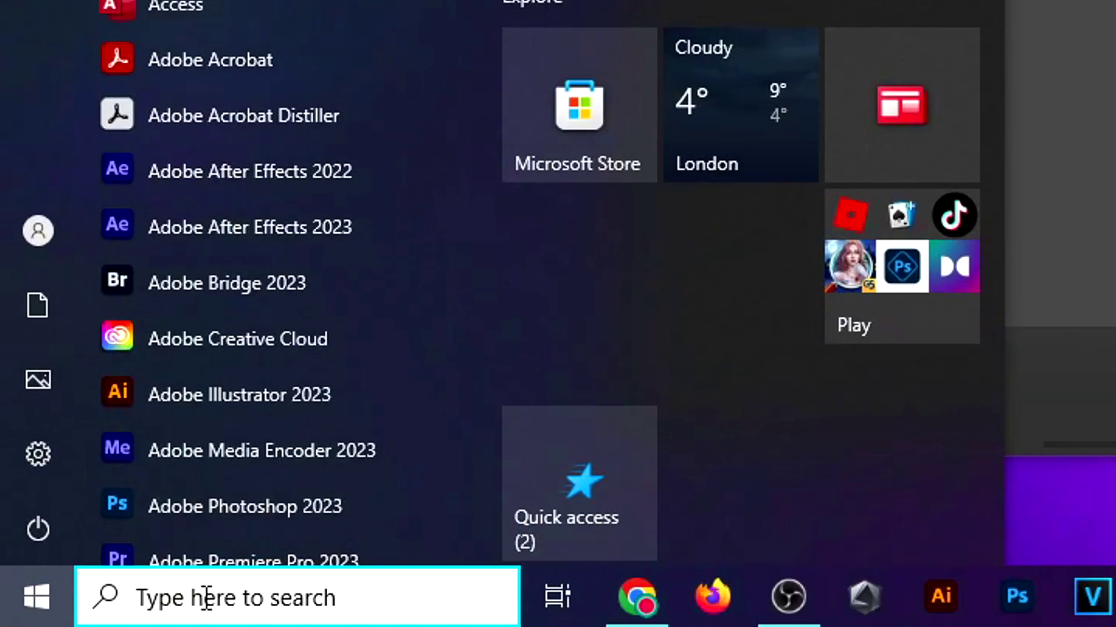
type("paint 3d")
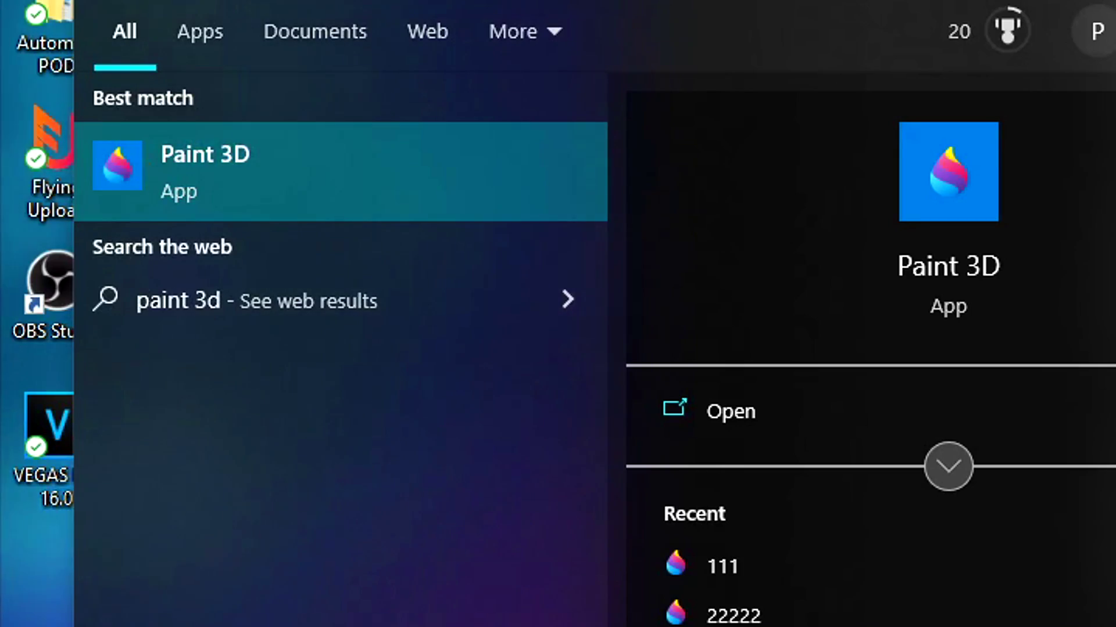
key("Return")
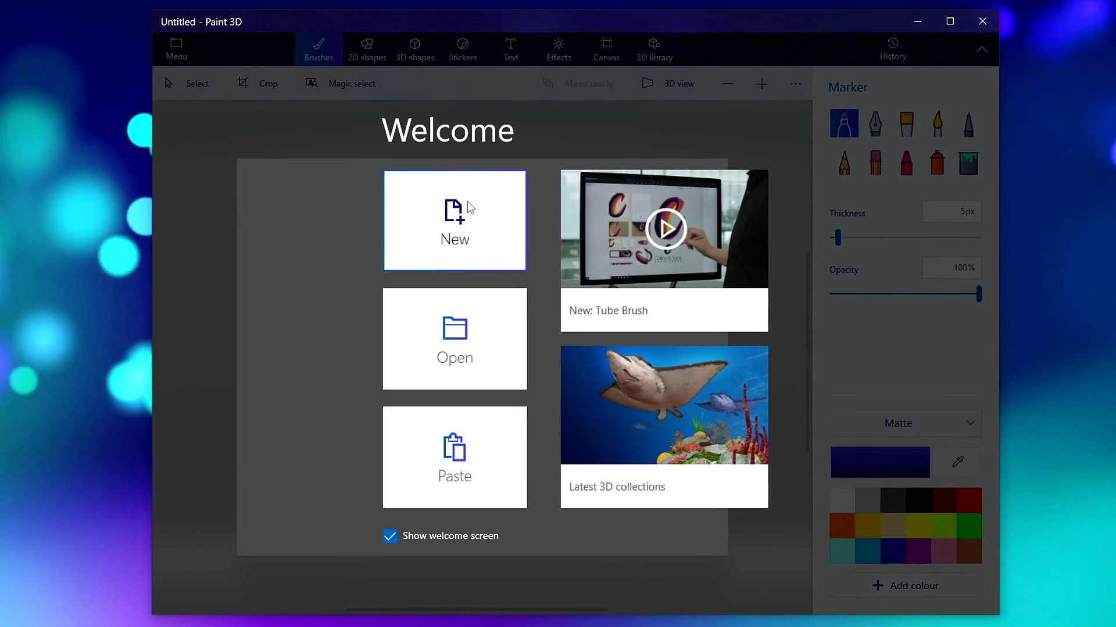
left_click(480, 236)
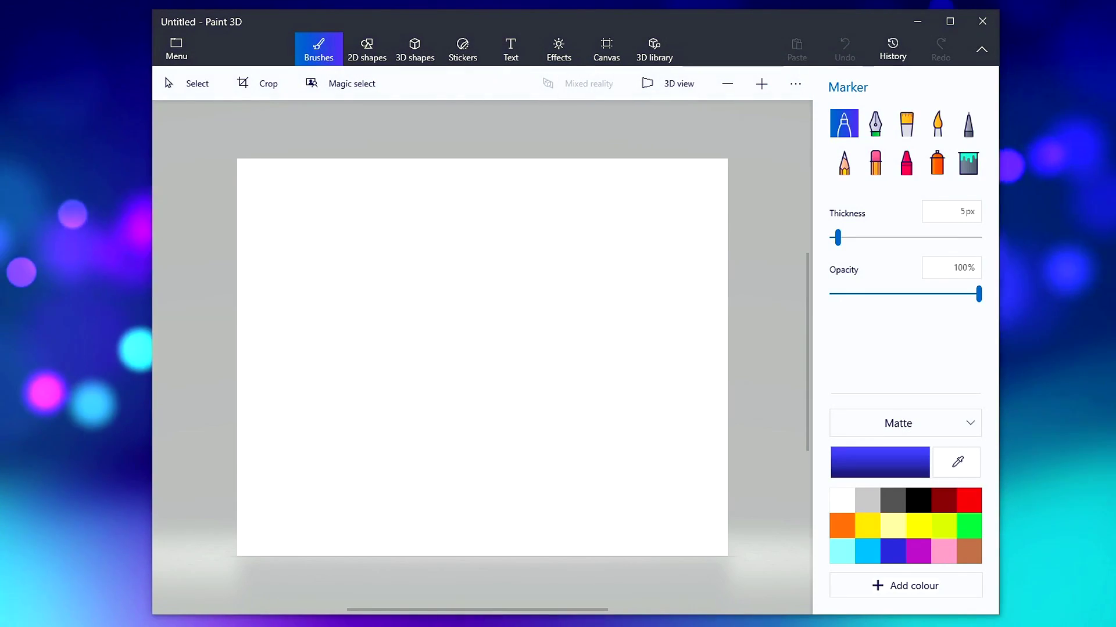
left_click_drag(510, 292, 509, 294)
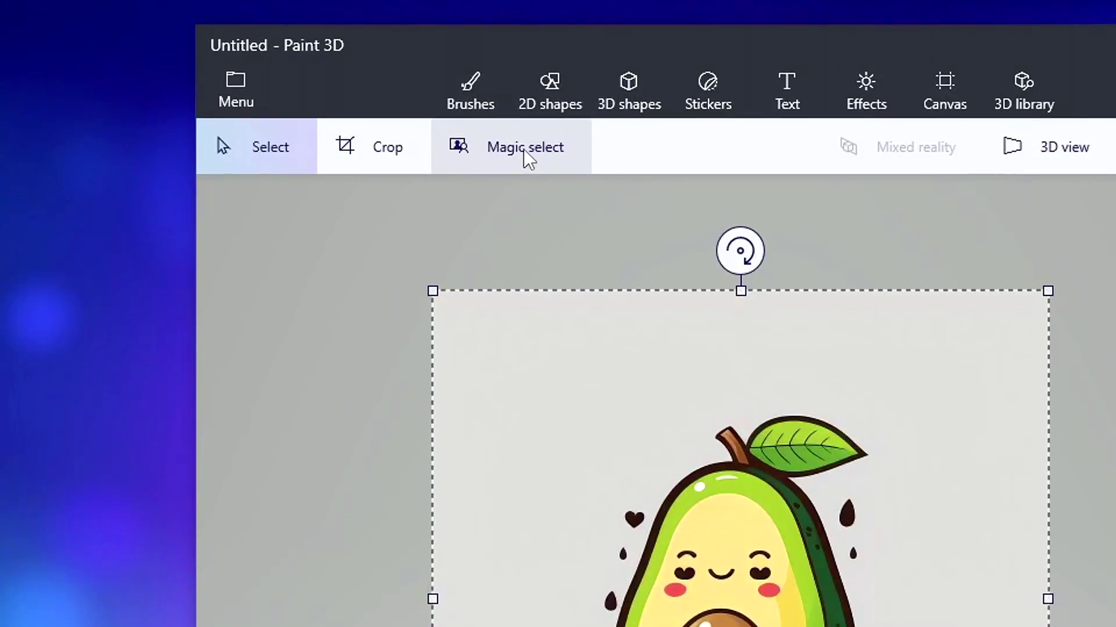
- Run Magic select on the placed image with the focus box tightened around the avocado, and generate the cutout
left_click(525, 149)
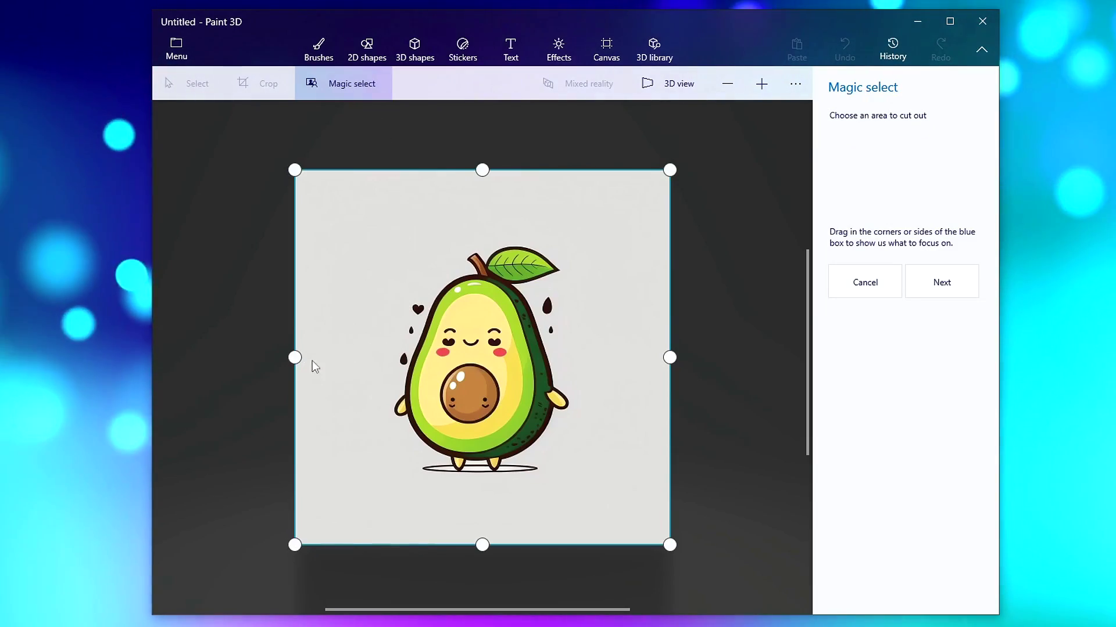
left_click_drag(293, 358, 382, 357)
left_click_drag(526, 545, 525, 480)
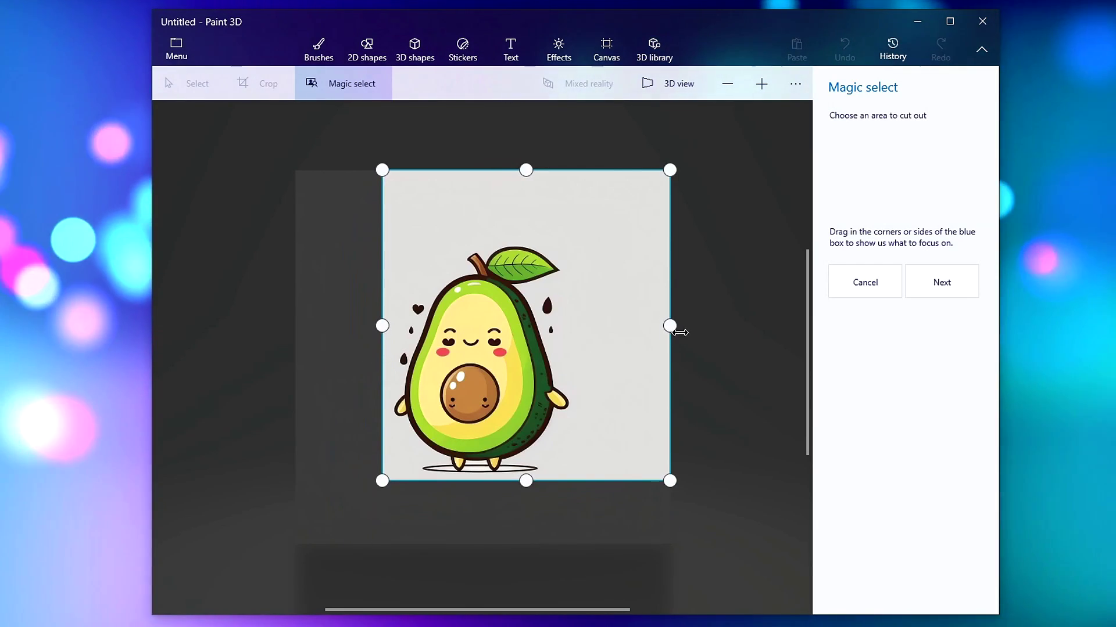
left_click_drag(670, 325, 578, 324)
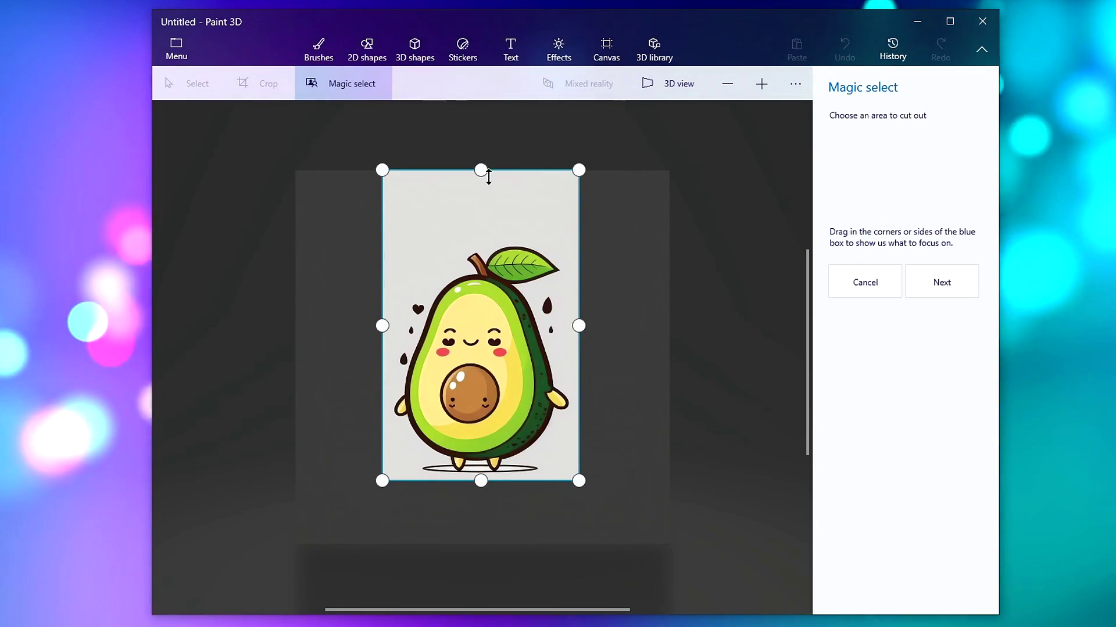
left_click_drag(488, 171, 485, 240)
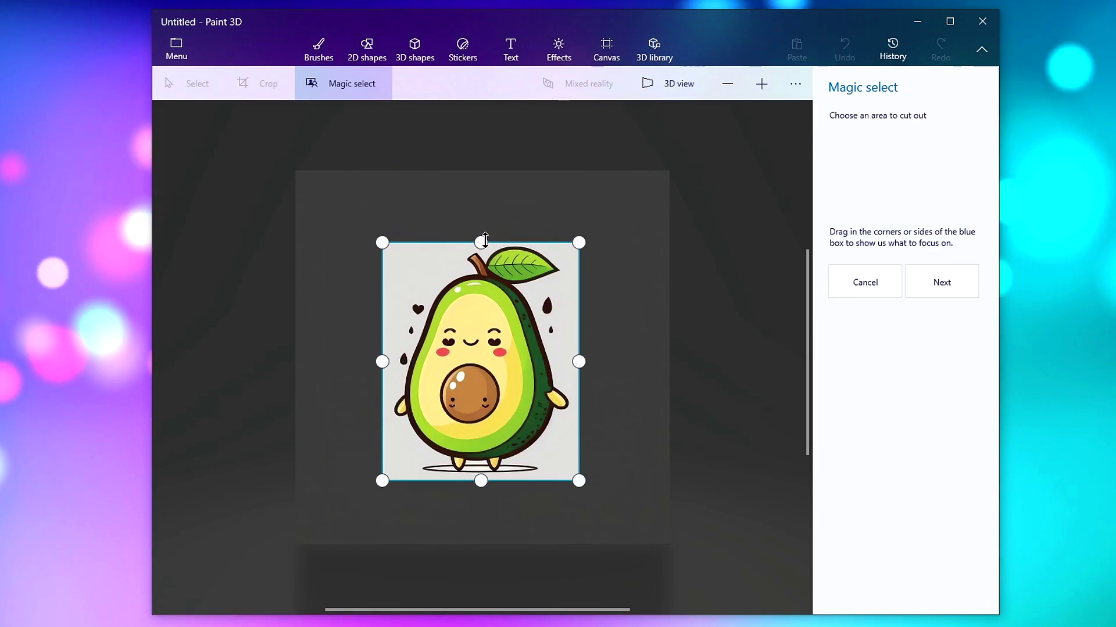
left_click(933, 292)
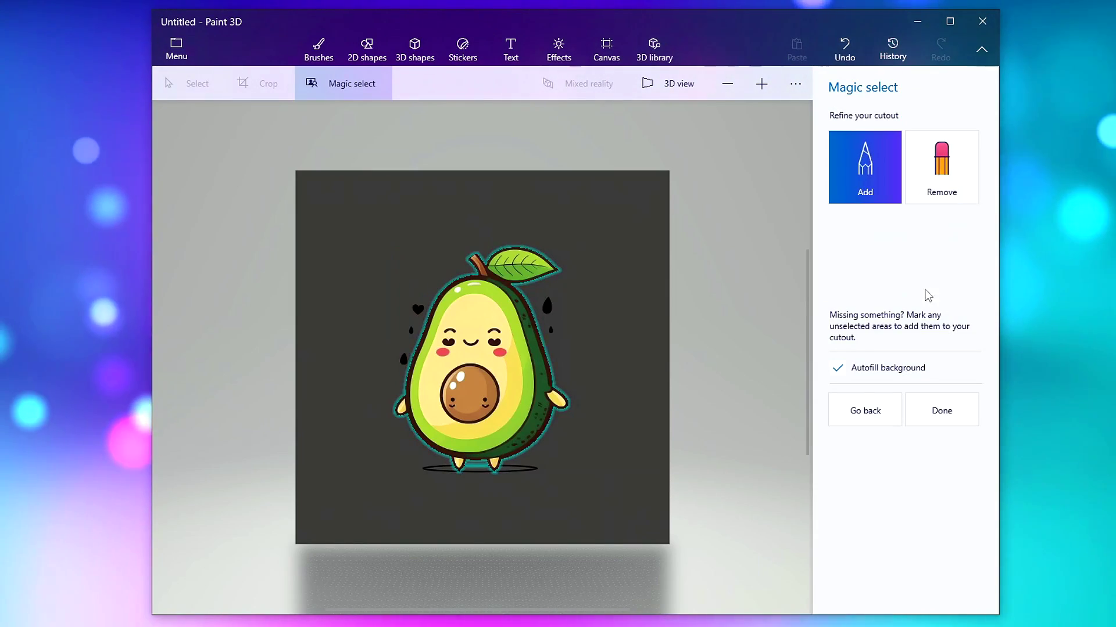
- Examine the generated cutout outline around the avocado, especially around its feet and the ground shadow
scroll(493, 417, "up", 4)
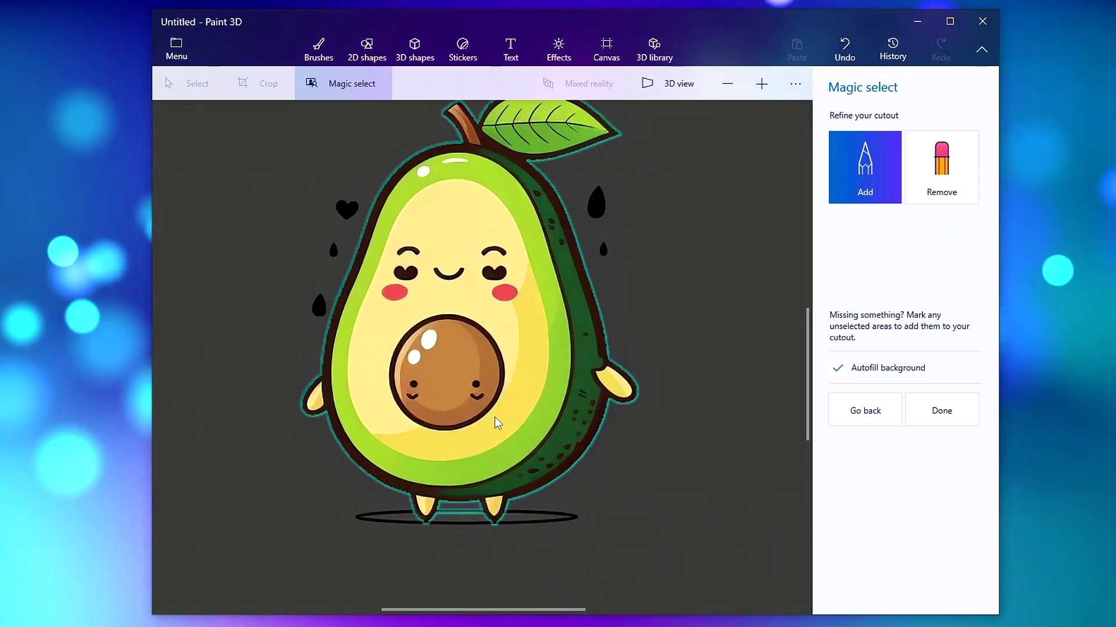
scroll(433, 517, "up", 4)
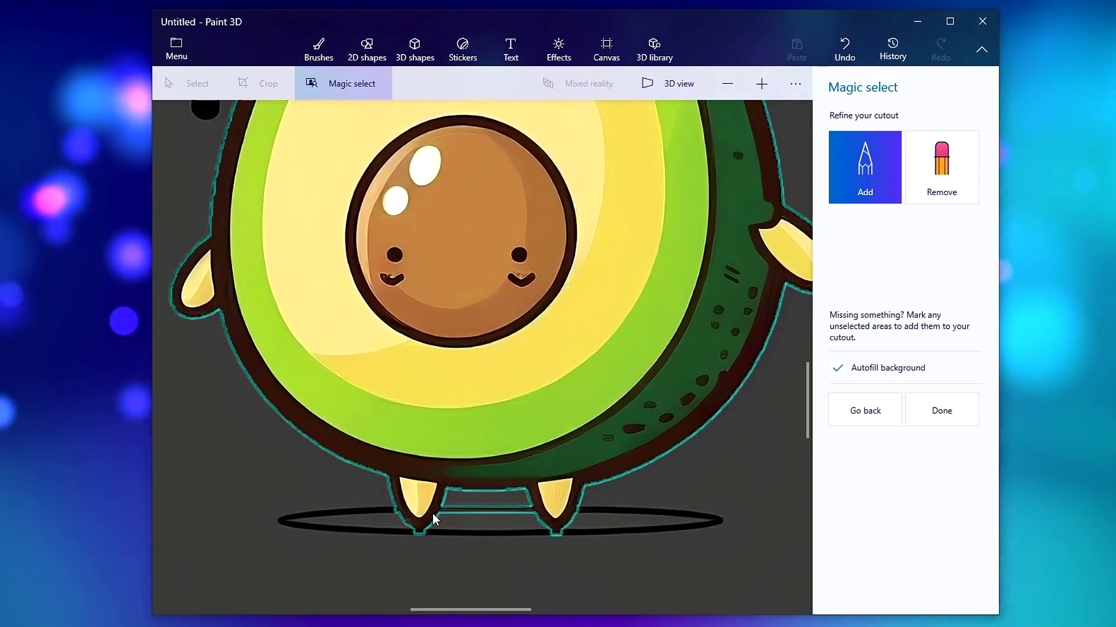
scroll(433, 518, "down", 1)
scroll(433, 518, "down", 5)
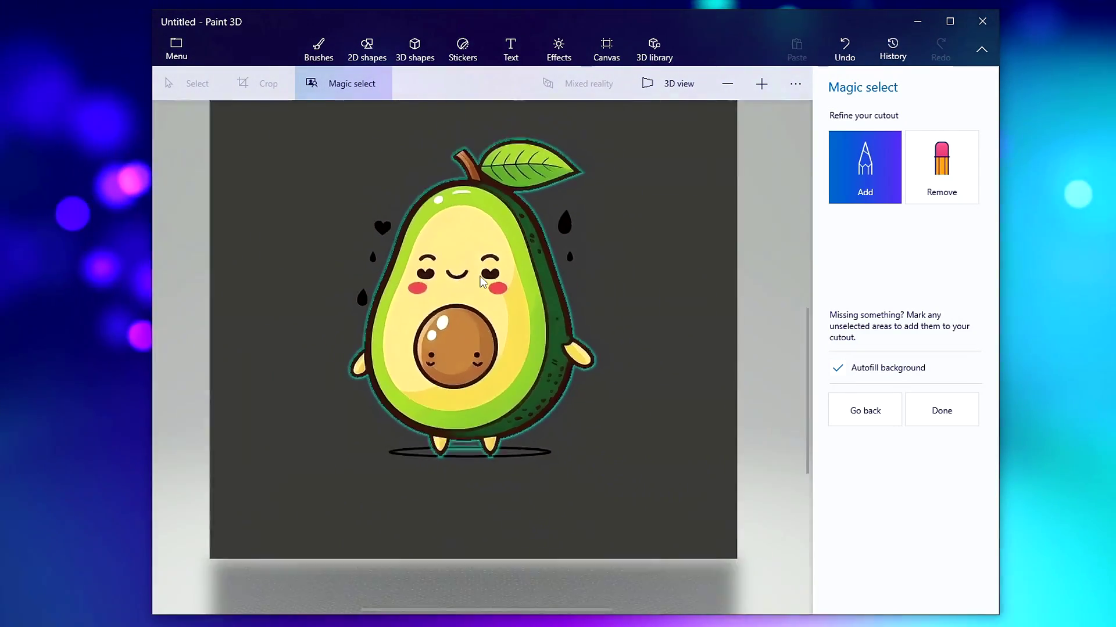
scroll(517, 301, "up", 6)
scroll(511, 500, "down", 1)
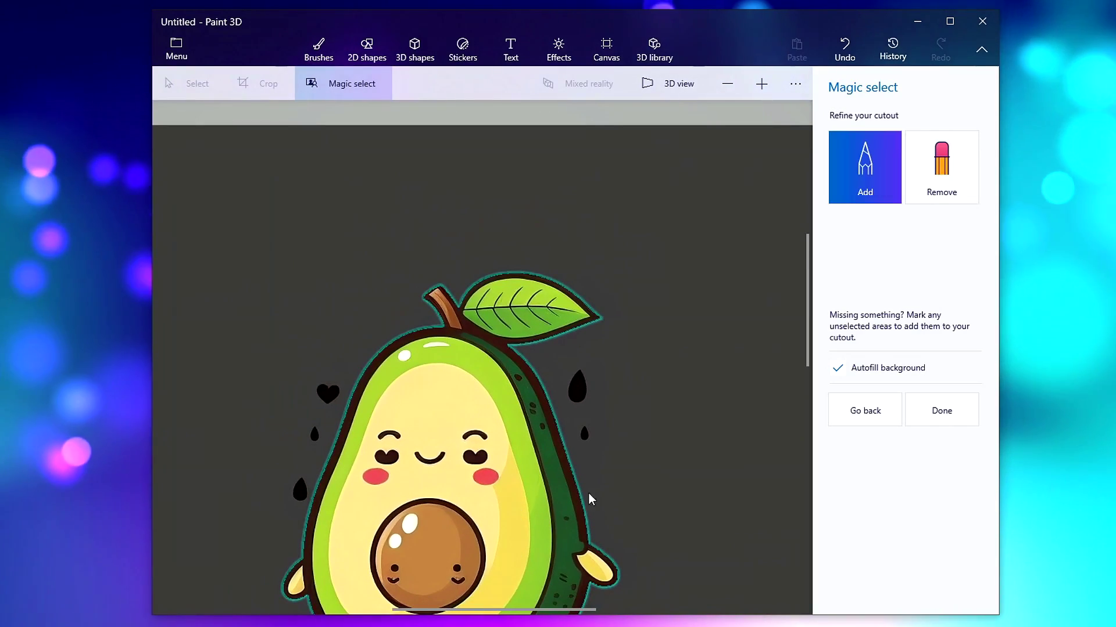
left_click_drag(808, 329, 809, 426)
scroll(455, 465, "up", 8)
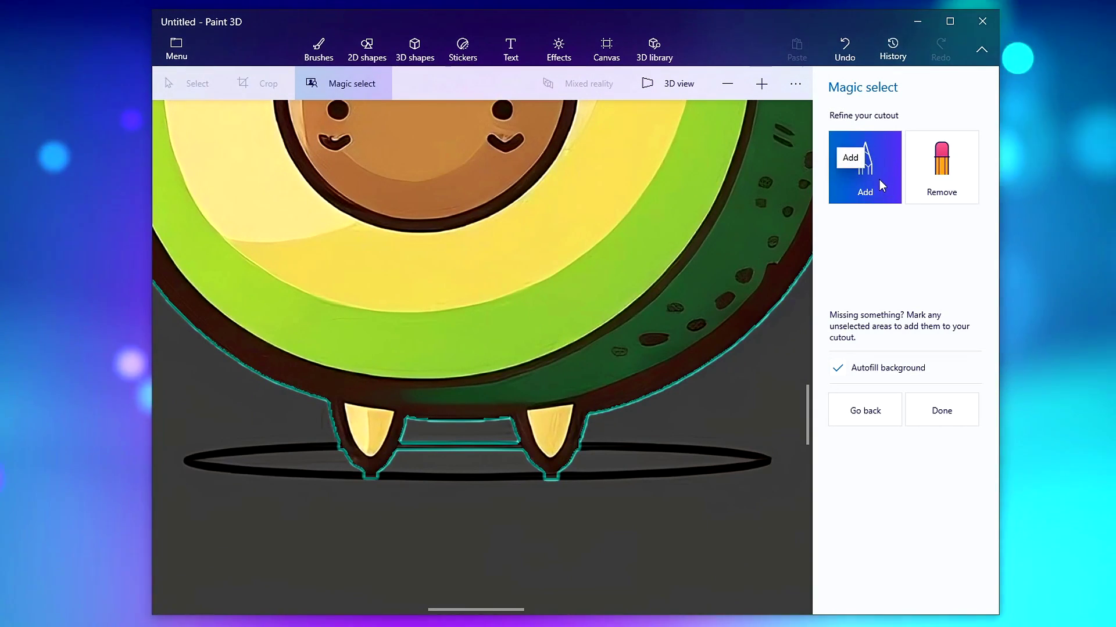
- Remove the shadow strip between the feet and the leftover shadow under the left foot from the cutout
left_click(941, 172)
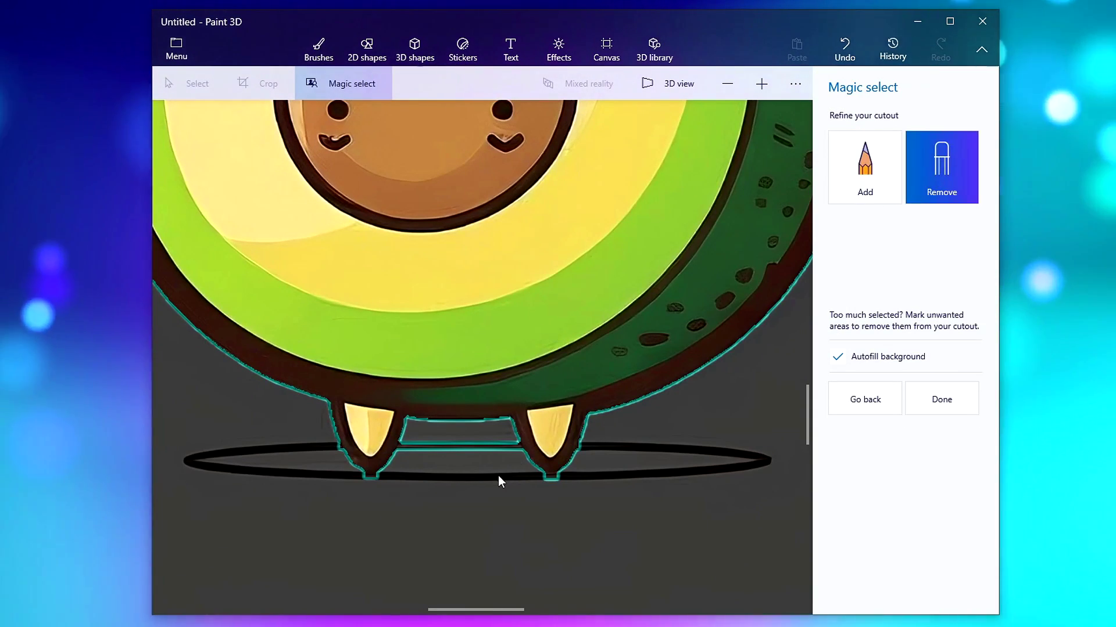
scroll(497, 475, "up", 5)
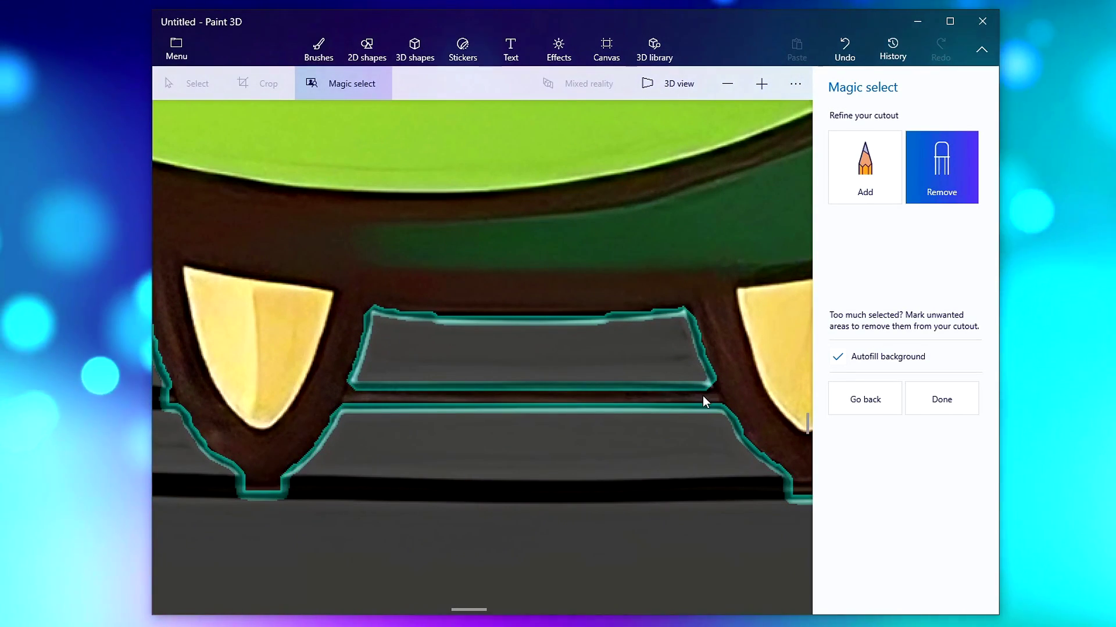
left_click_drag(700, 395, 472, 405)
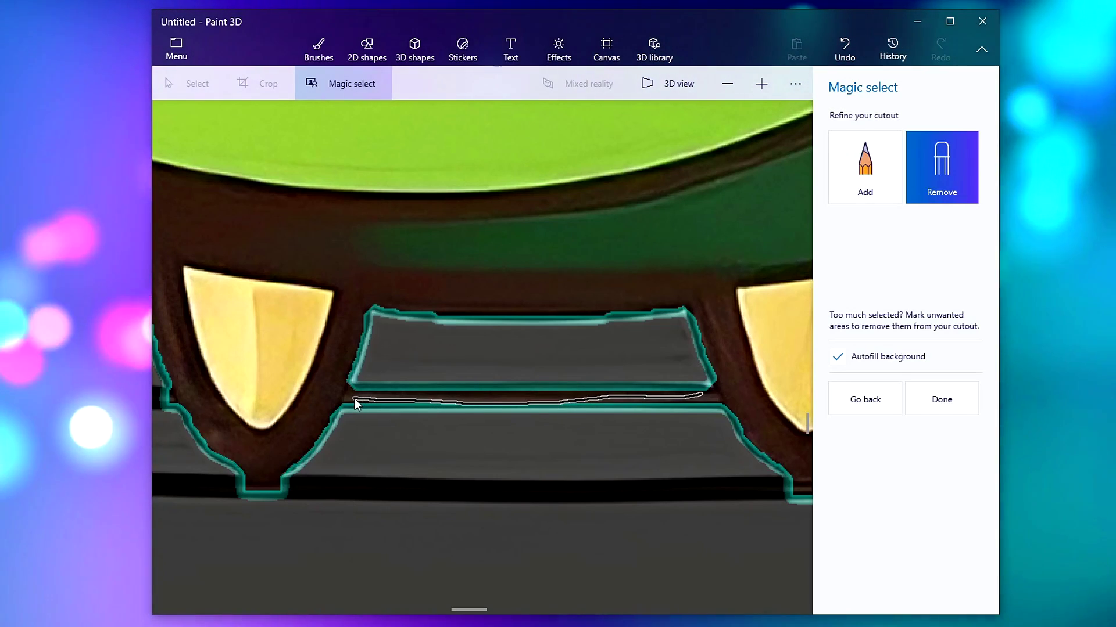
left_click_drag(354, 399, 350, 398)
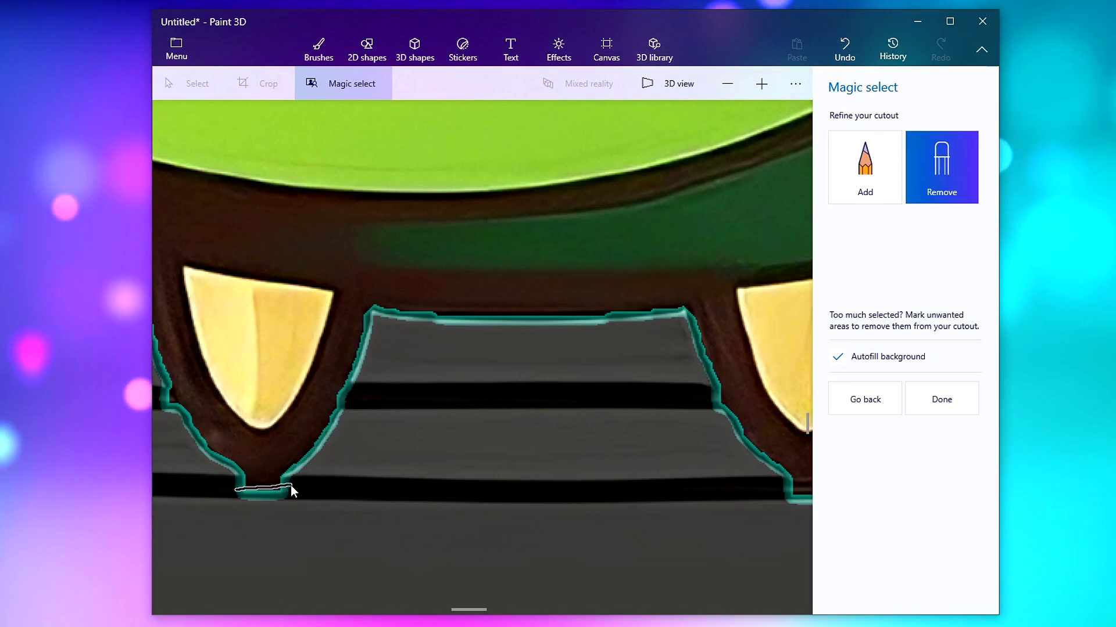
left_click_drag(291, 486, 296, 488)
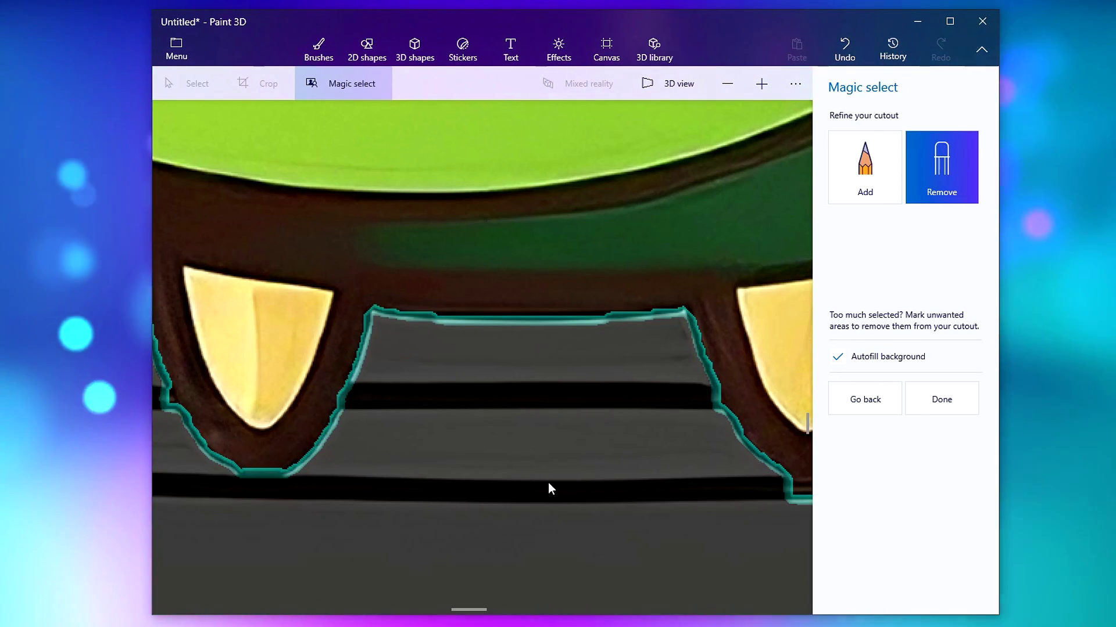
- Remove the leftover shadow piece under the avocado's right foot from the cutout
scroll(468, 476, "down", 1)
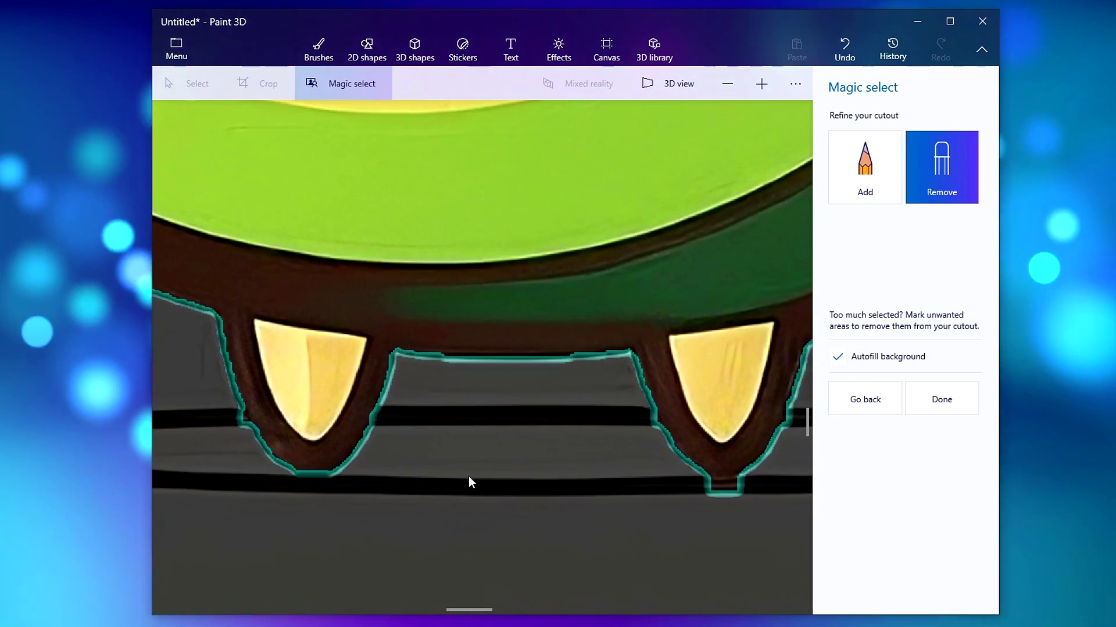
scroll(669, 502, "up", 1)
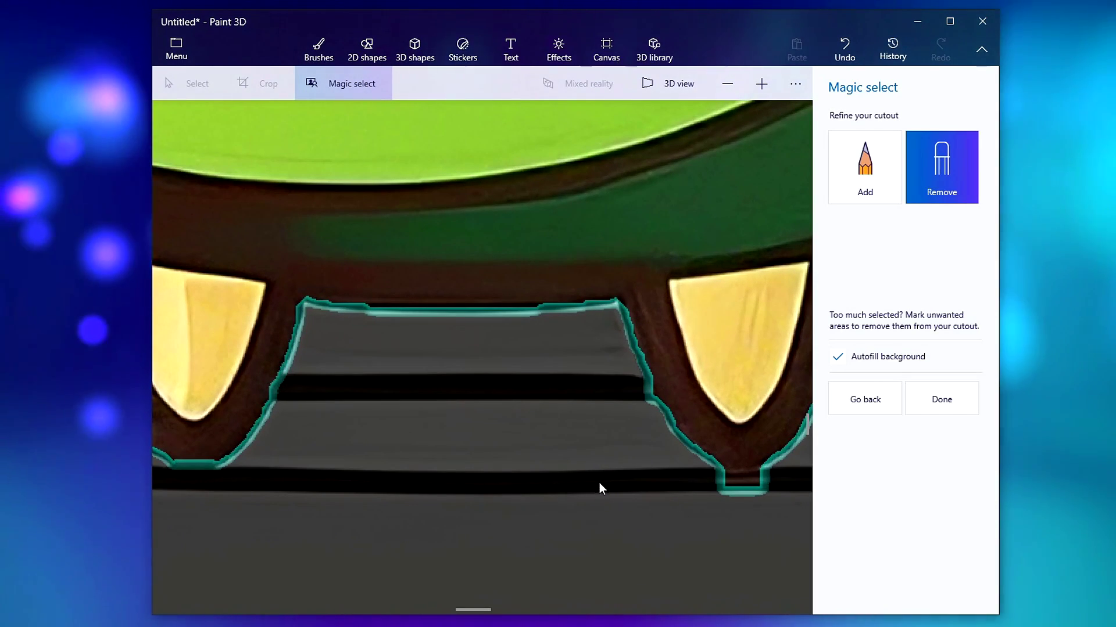
mouse_move(619, 476)
left_mouse_down()
mouse_move(560, 468)
mouse_move(625, 469)
mouse_move(294, 448)
left_mouse_up()
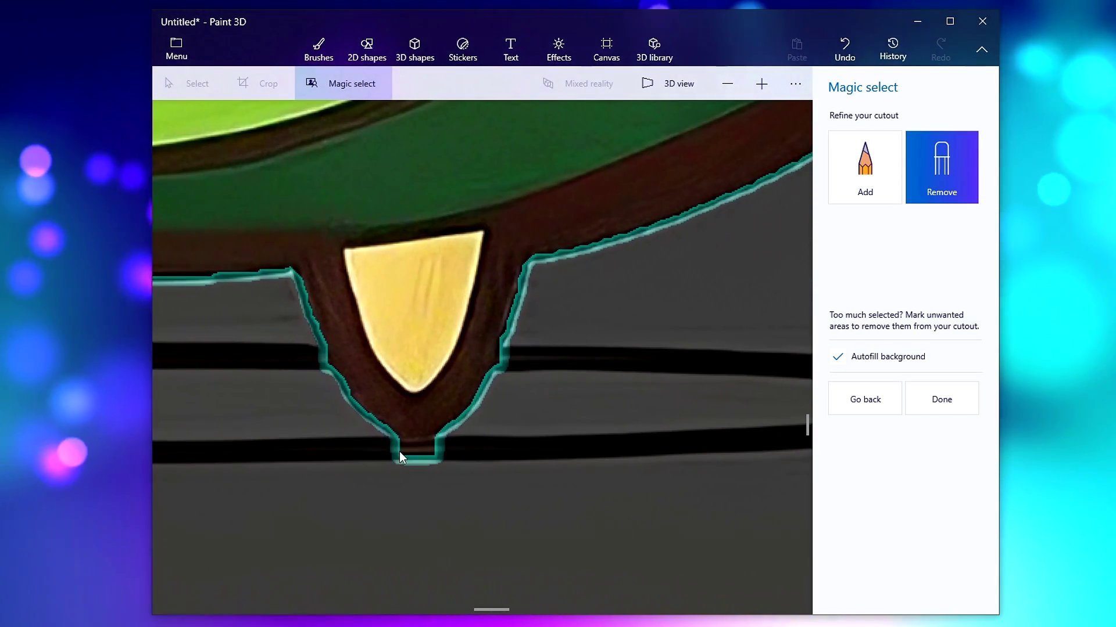
left_click_drag(400, 453, 438, 448)
- Inspect the refined cutout's edges from the feet up to the stem and leaf
scroll(508, 425, "down", 2)
scroll(535, 403, "down", 2)
scroll(553, 393, "down", 2)
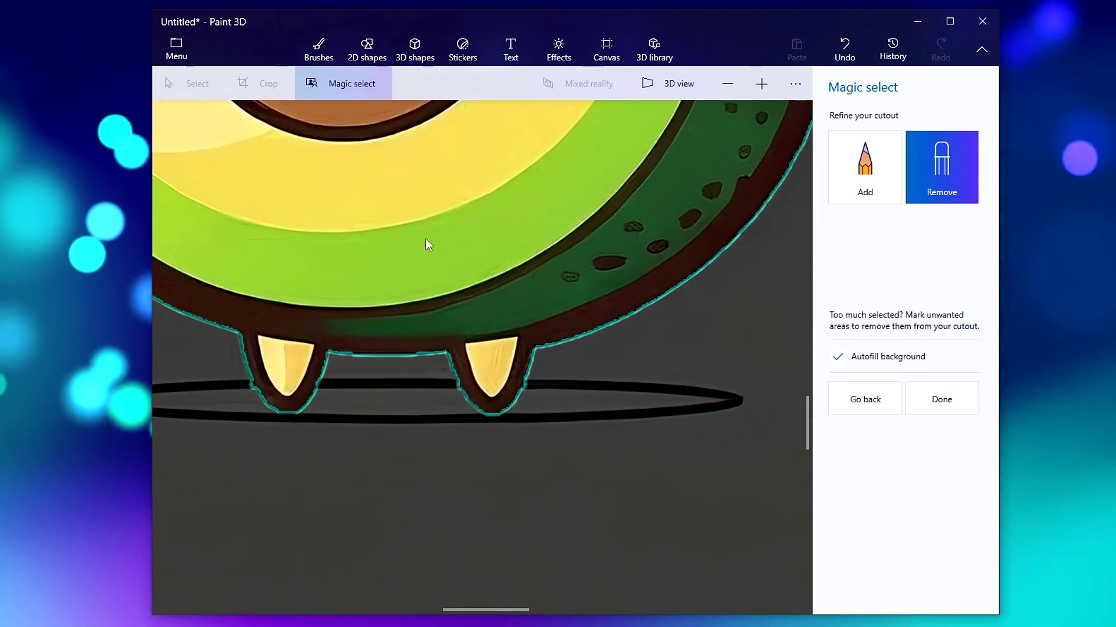
left_click_drag(279, 245, 360, 624)
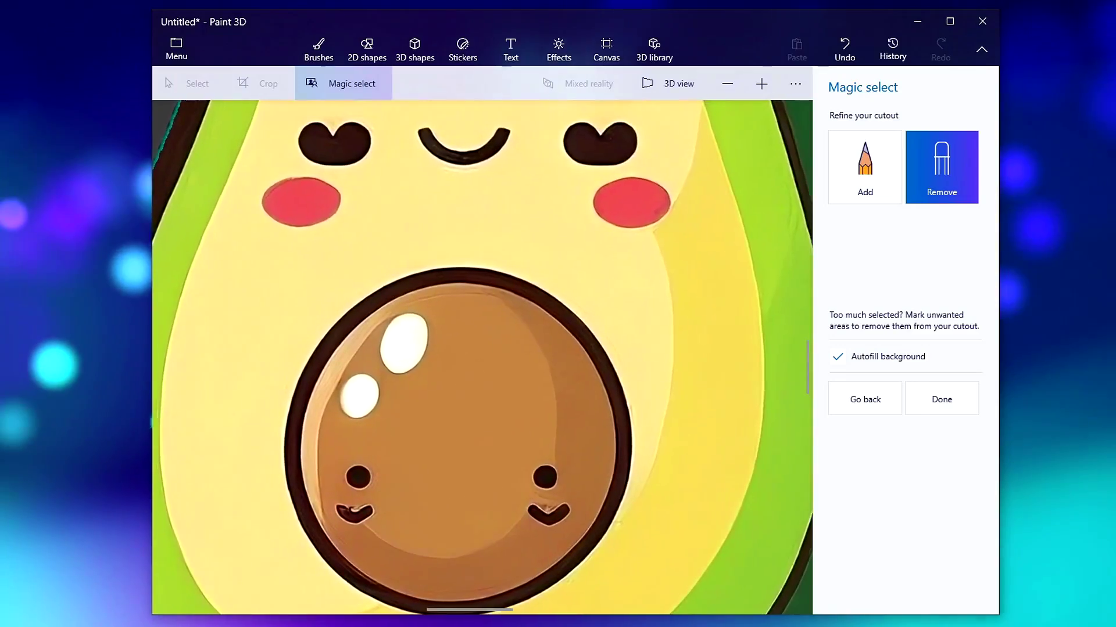
left_click_drag(465, 364, 574, 463)
left_click_drag(544, 314, 564, 550)
left_click_drag(676, 278, 291, 552)
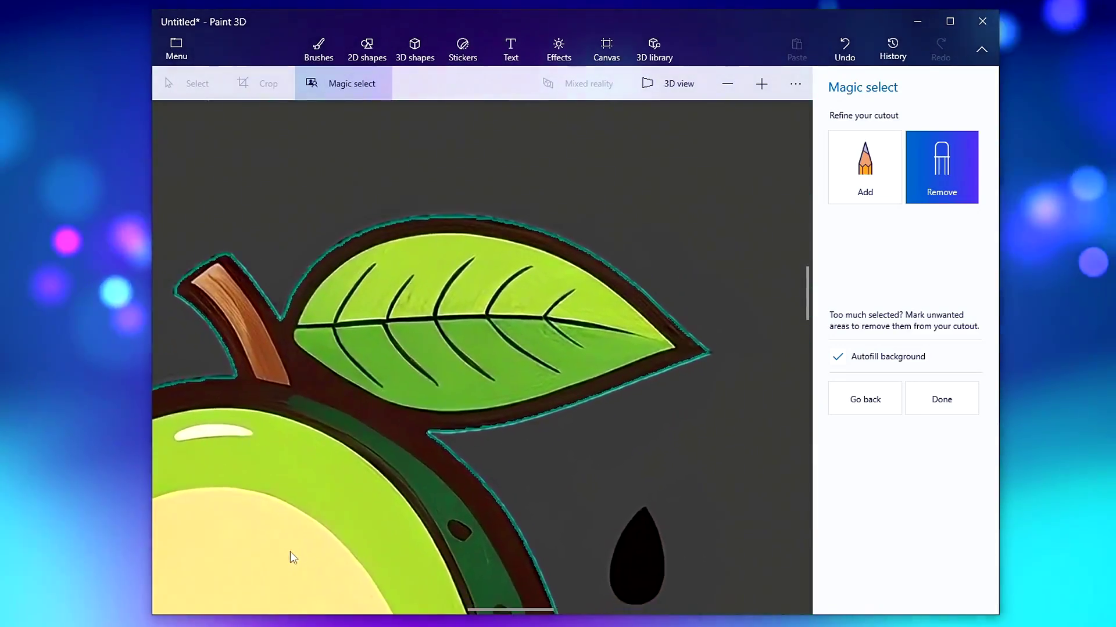
scroll(390, 517, "down", 5)
left_click_drag(445, 409, 500, 270)
left_click_drag(451, 375, 478, 259)
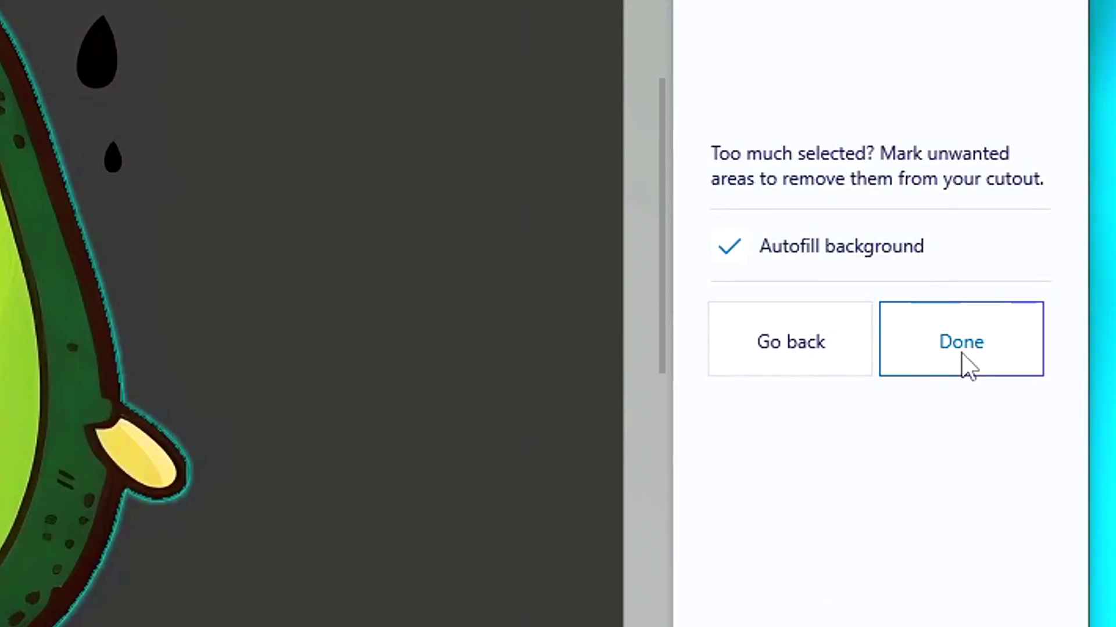
- Finish the Magic select cutout and shift the extracted avocado away from its original position
left_click(941, 399)
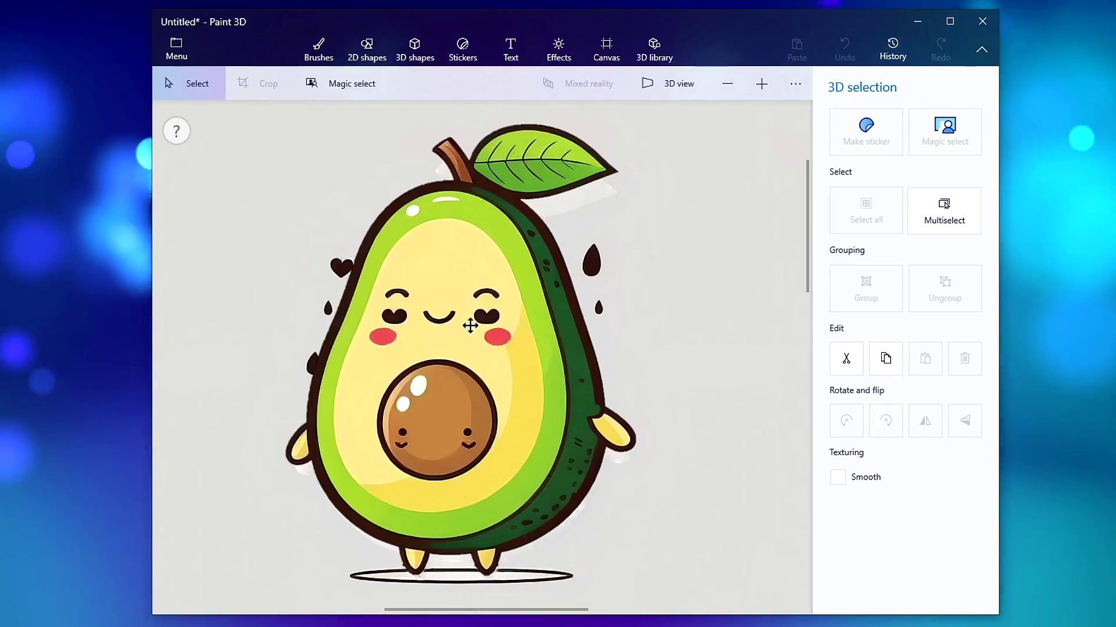
left_click_drag(470, 326, 502, 334)
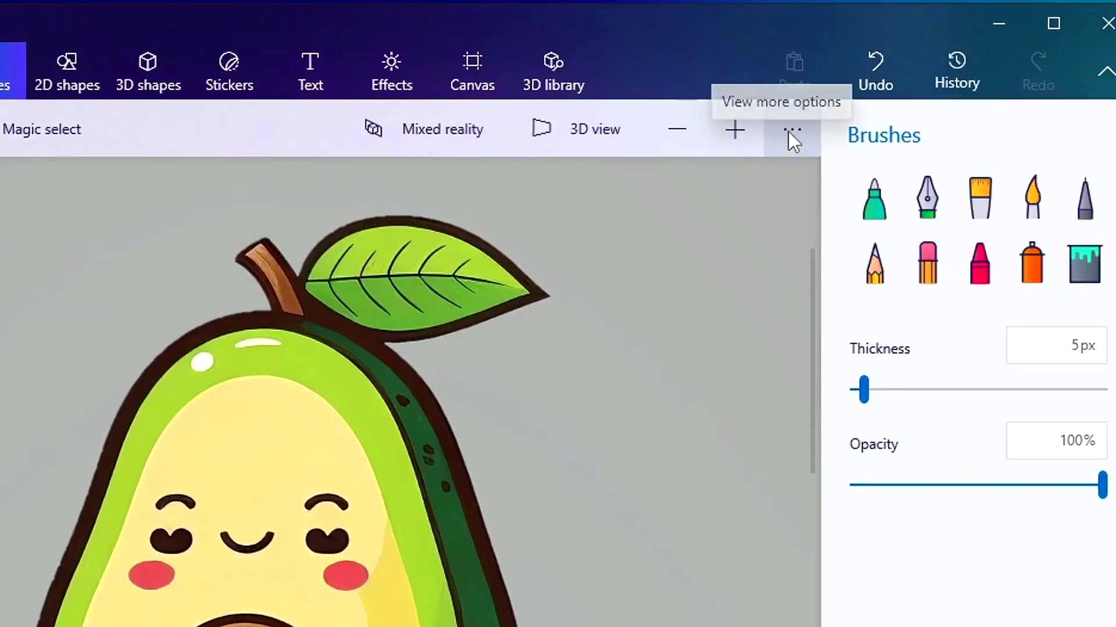
- Turn off the canvas display in the canvas options
left_click(791, 130)
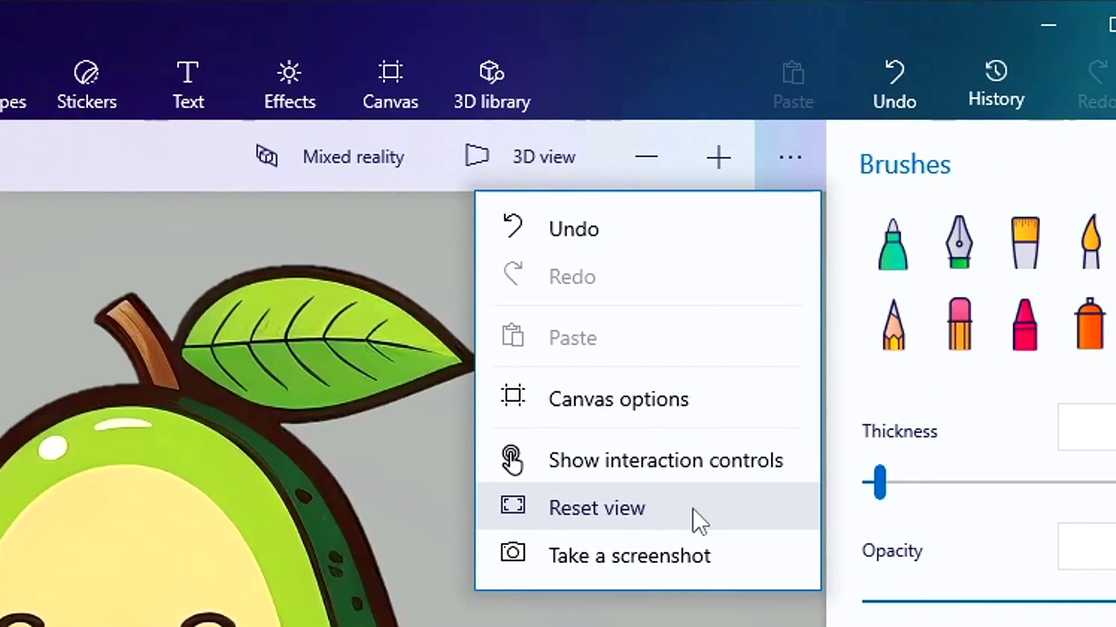
left_click(653, 402)
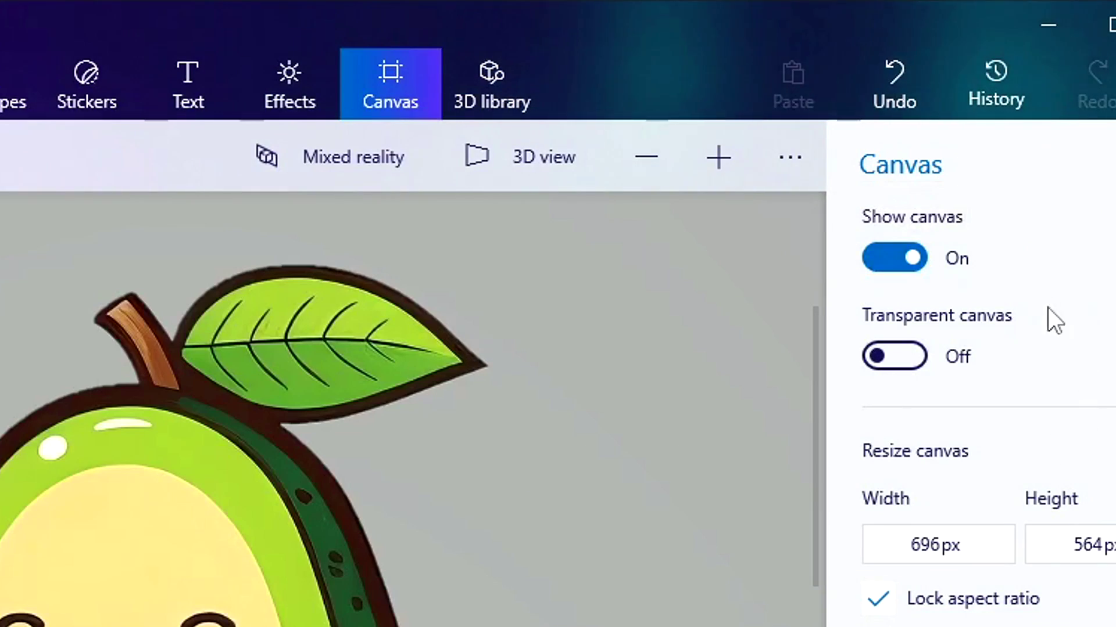
left_click(898, 258)
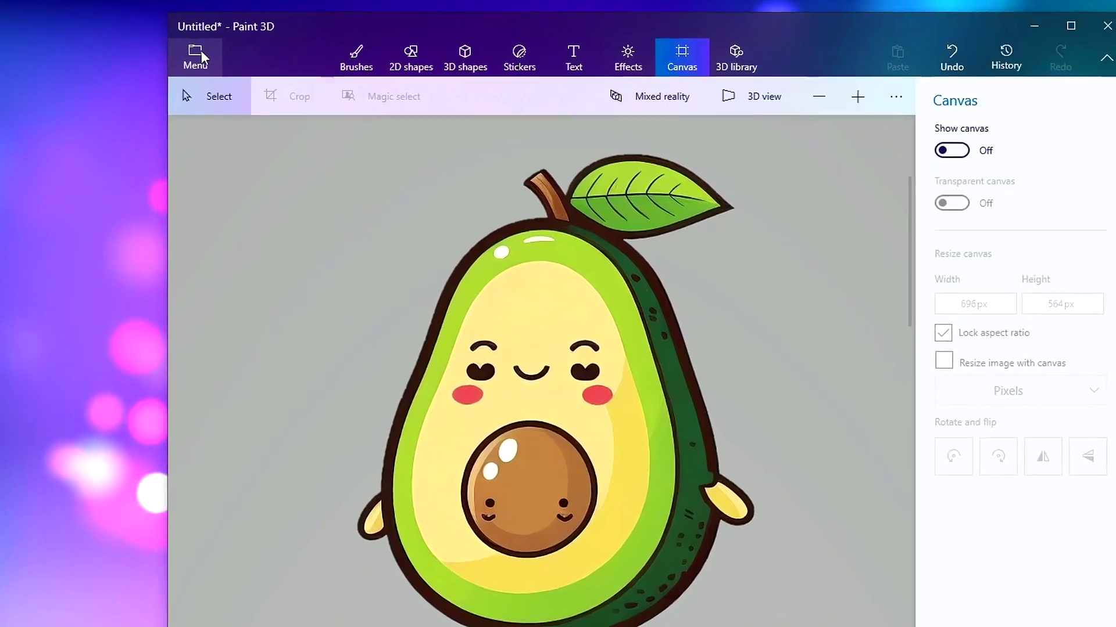
- Set up an image copy for saving as PNG with a width of 4000 px, locked aspect ratio and transparency enabled
left_click(177, 43)
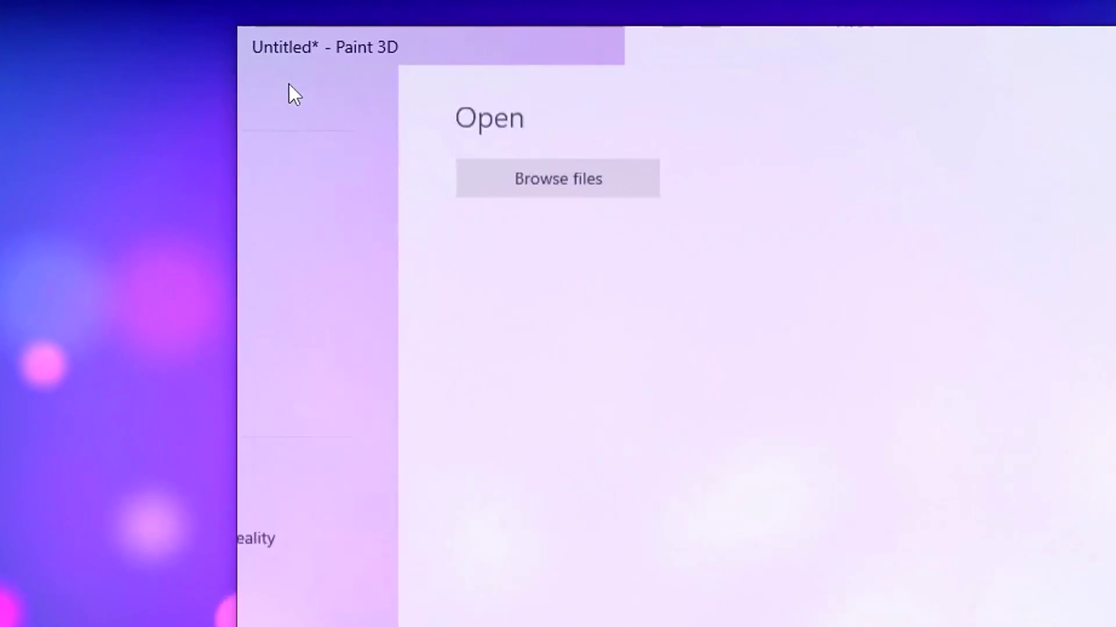
left_click(355, 403)
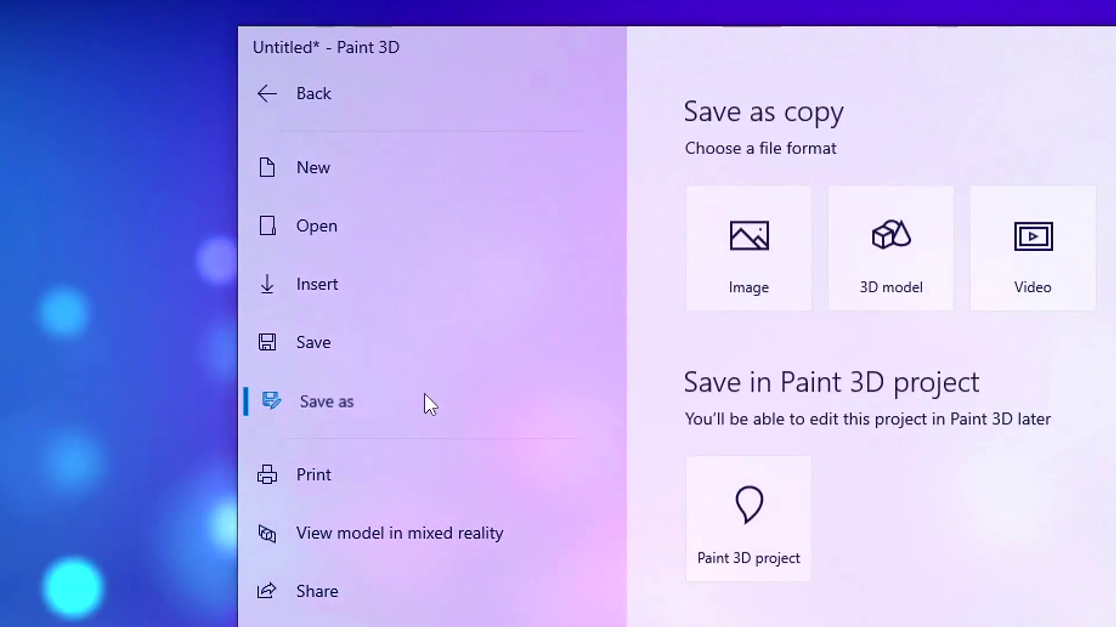
left_click(749, 249)
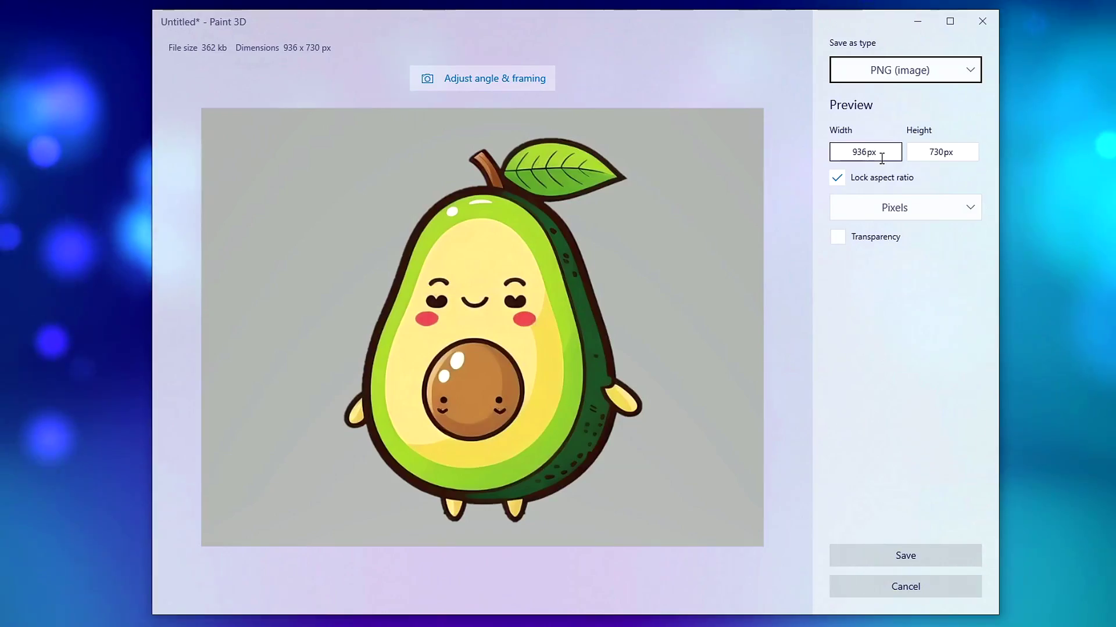
left_click(881, 158)
left_click(884, 157)
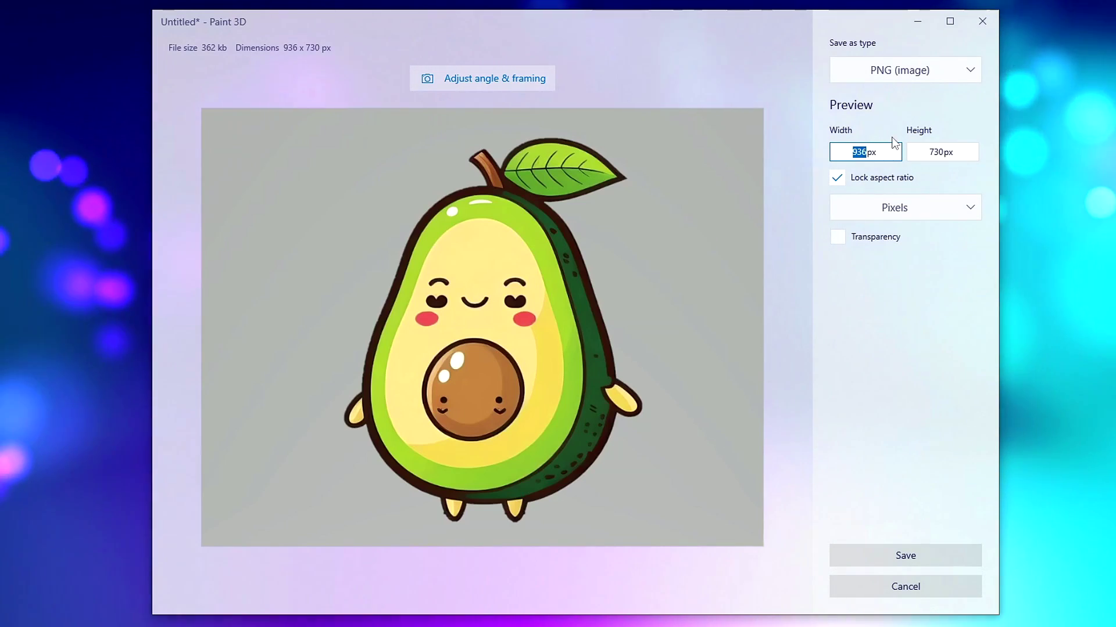
type("4000")
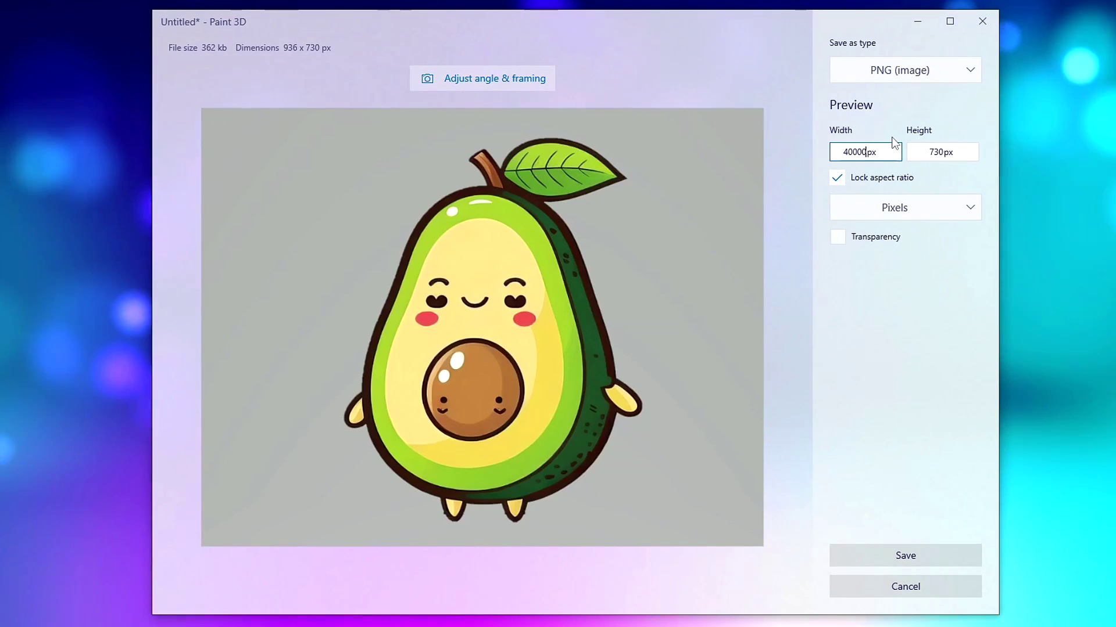
left_click(939, 153)
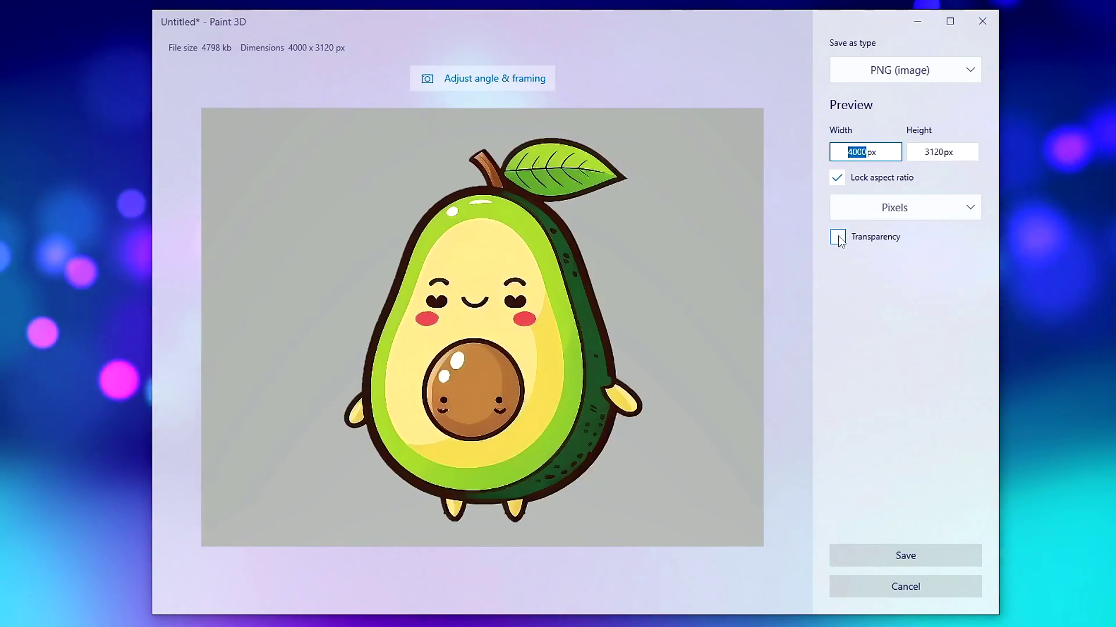
left_click(838, 238)
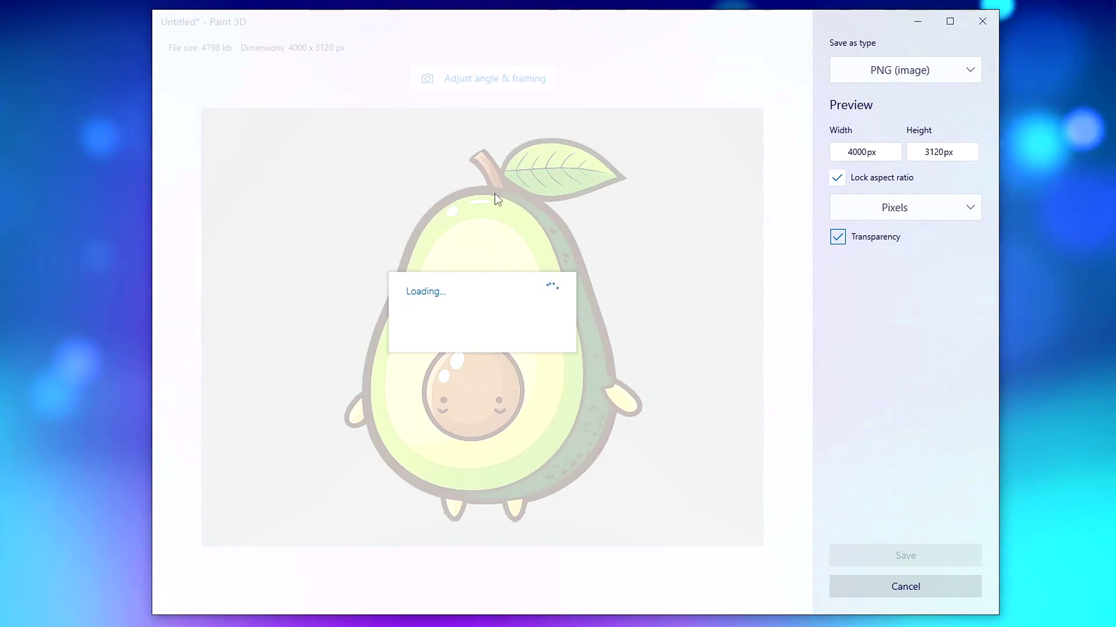